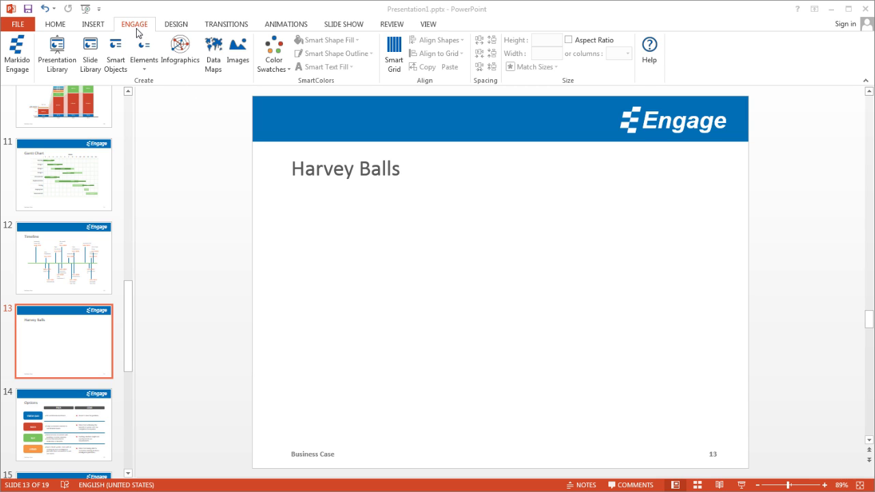
Insert a Harvey Balls infographic on slide 13 and move its settings window so the icon options are fully visible
{"action": "left_click", "coordinate": [187, 58]}
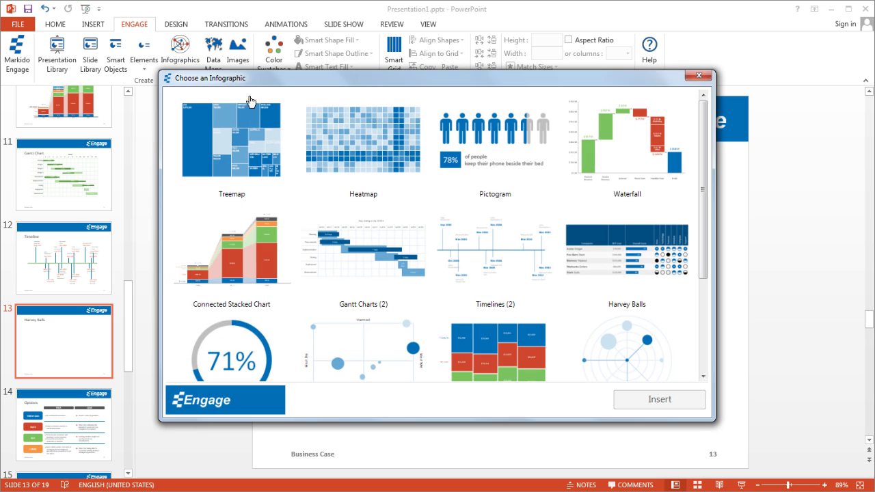
{"action": "left_click", "coordinate": [650, 258]}
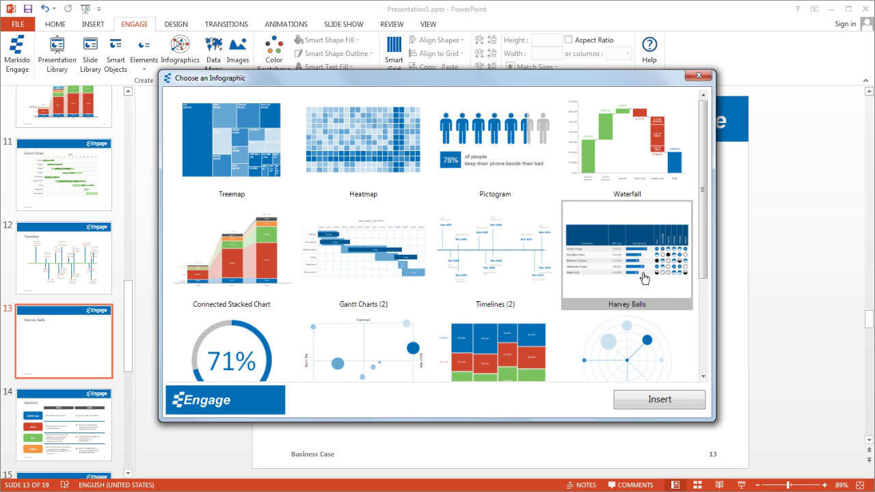
{"action": "left_click", "coordinate": [688, 402]}
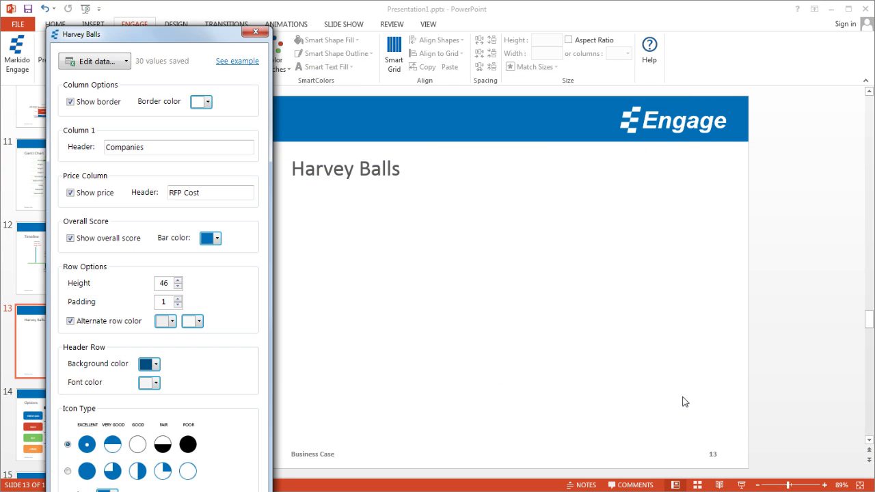
{"action": "left_click_drag", "start_coordinate": [211, 35], "coordinate": [200, 11]}
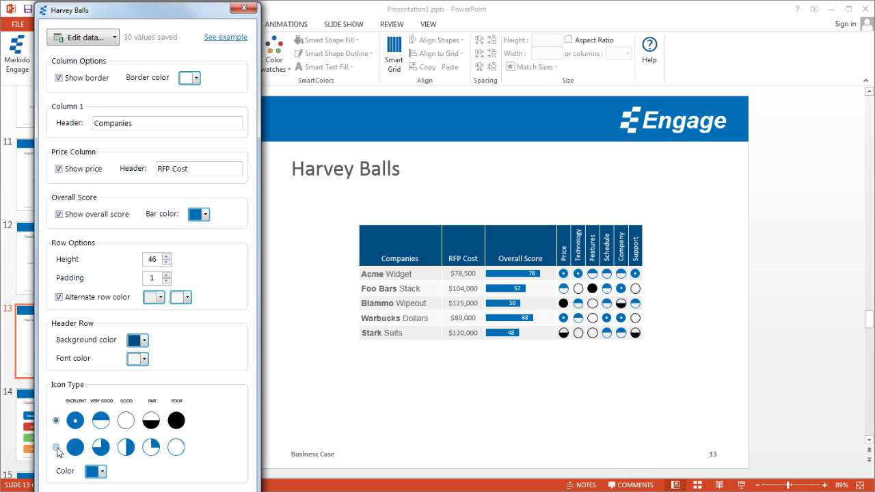
Preview the quarter-filled pie icon type, restore the original icon type and close the Harvey Balls settings
{"action": "left_click", "coordinate": [56, 448]}
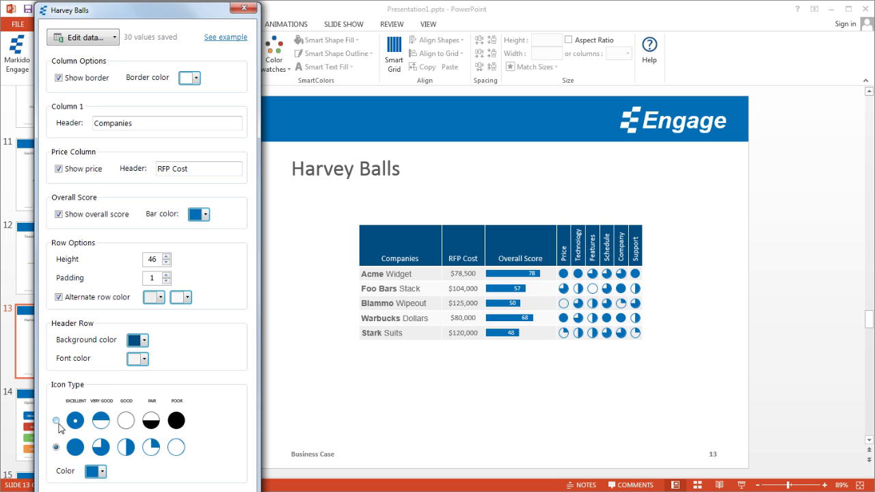
{"action": "left_click", "coordinate": [57, 422]}
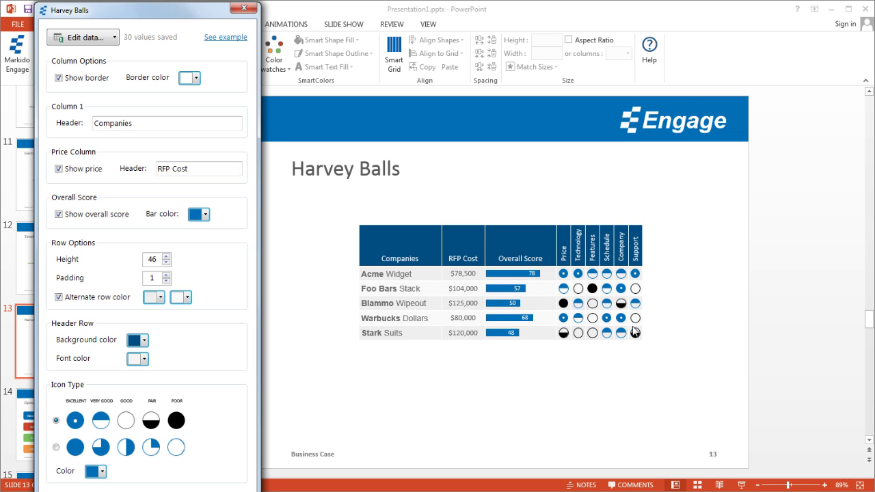
{"action": "left_click", "coordinate": [635, 333]}
{"action": "left_click", "coordinate": [243, 9]}
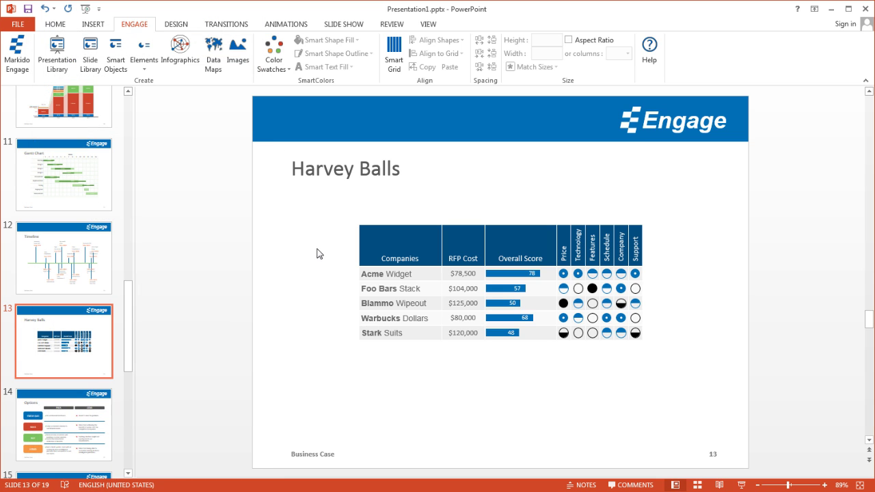
Align the Harvey Balls table to grid column 1 and show the Smart Grid overlay
{"action": "left_click", "coordinate": [433, 251]}
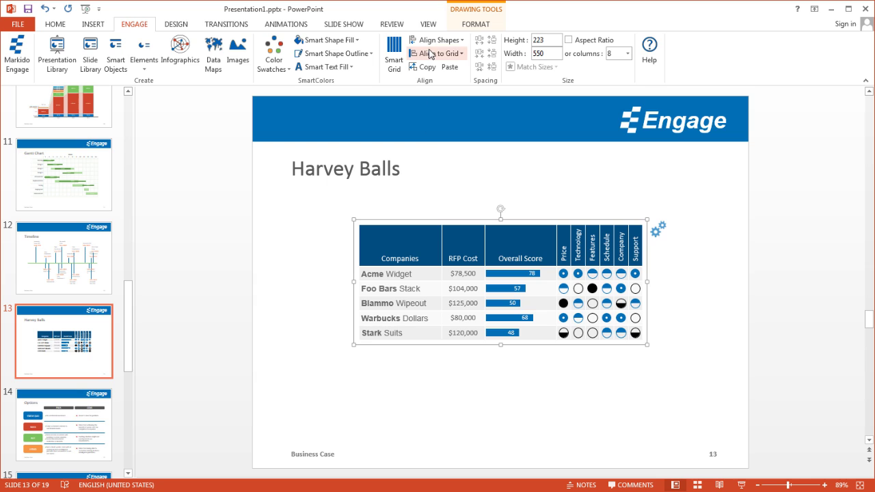
{"action": "left_click", "coordinate": [430, 55]}
{"action": "left_click", "coordinate": [429, 68]}
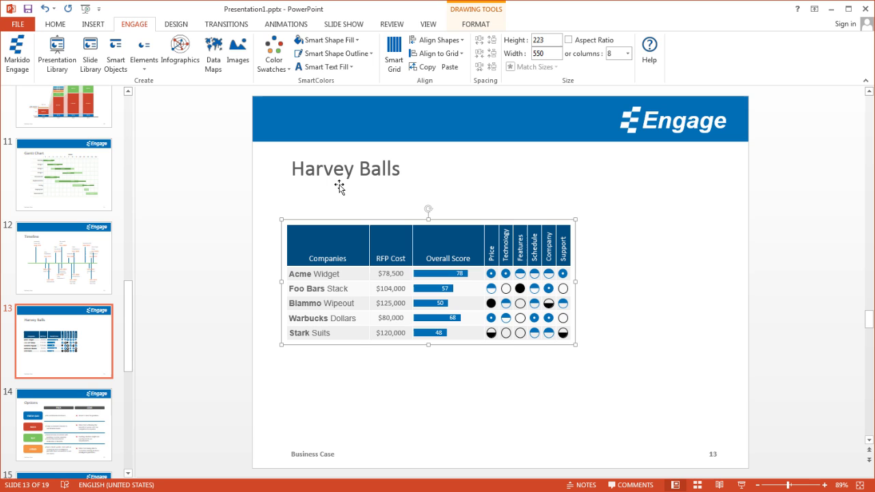
{"action": "left_click", "coordinate": [394, 55]}
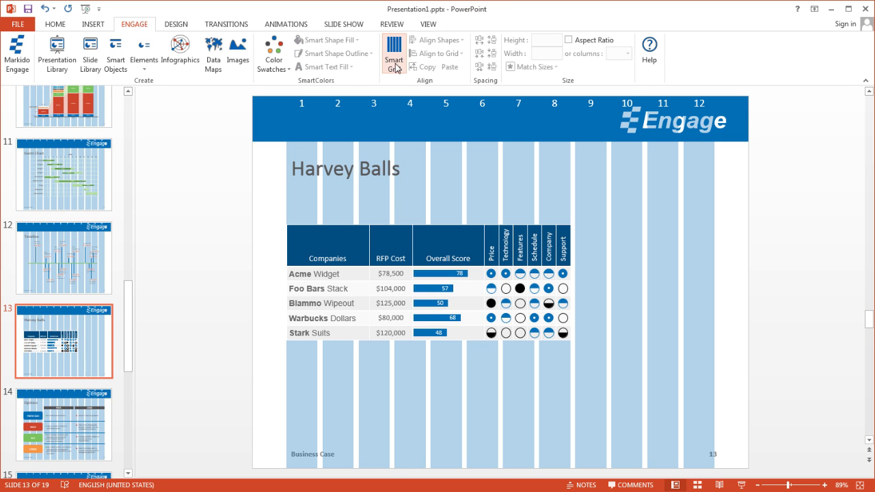
Try aligning the table to grid columns 2 and 3, and return it to column 1
{"action": "left_click", "coordinate": [450, 232]}
{"action": "left_click", "coordinate": [454, 54]}
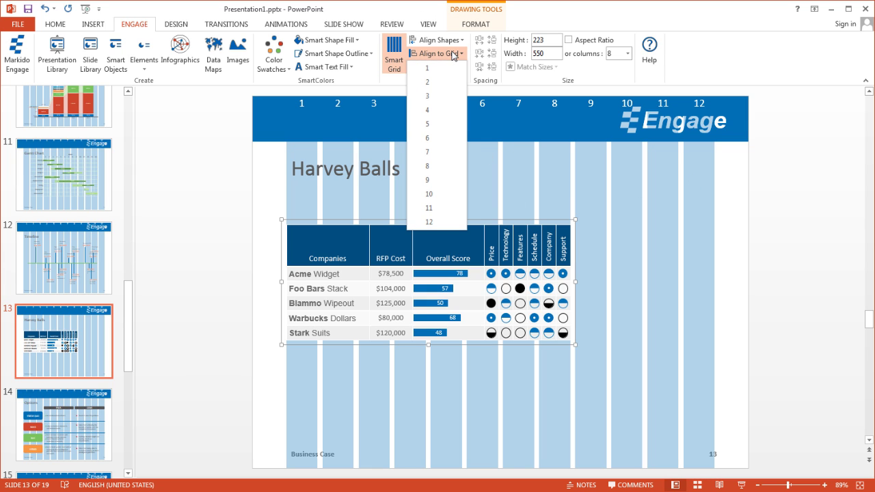
{"action": "left_click", "coordinate": [427, 82]}
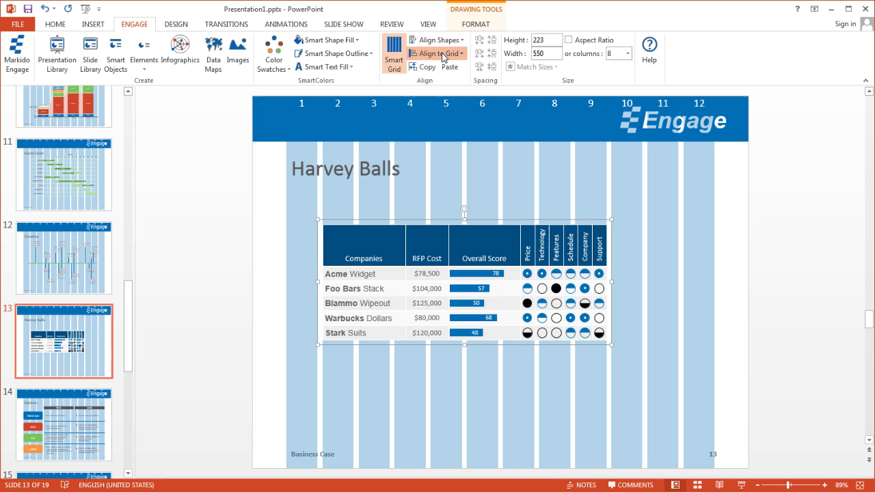
{"action": "left_click", "coordinate": [440, 54]}
{"action": "left_click", "coordinate": [440, 96]}
{"action": "left_click", "coordinate": [442, 56]}
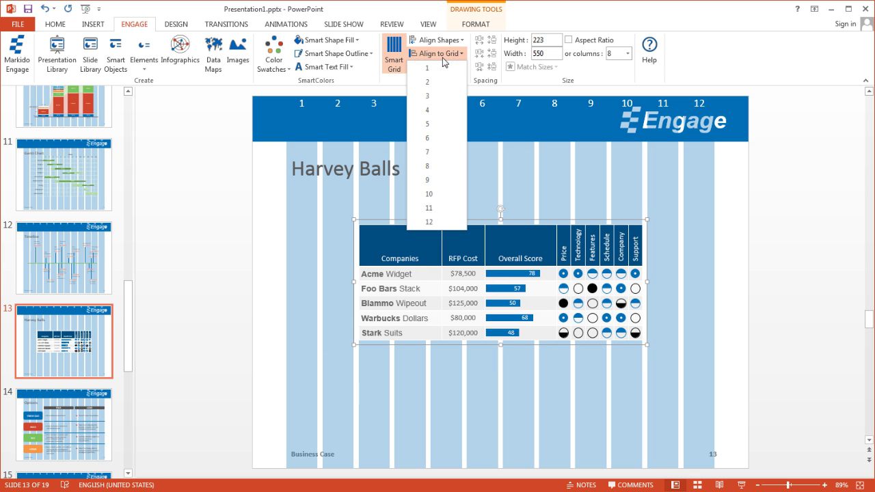
{"action": "left_click", "coordinate": [442, 68]}
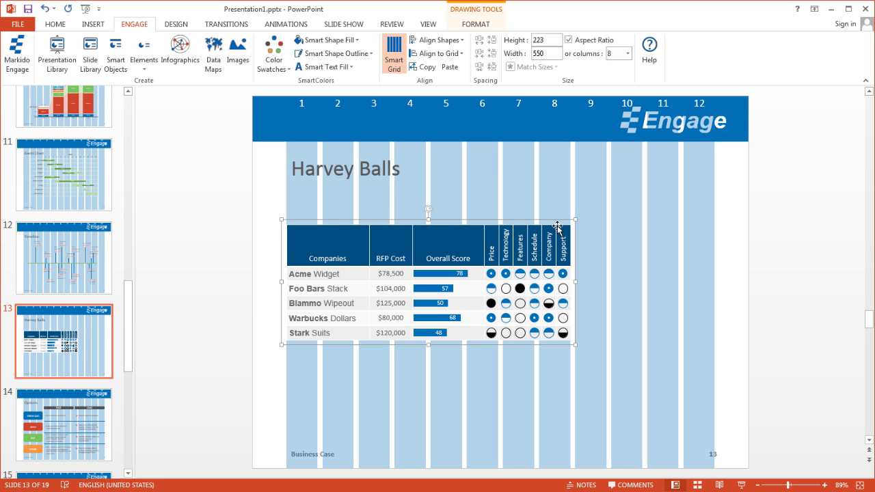
Resize the table to a width of 12 grid columns with the aspect ratio locked, and hide the Smart Grid
{"action": "left_click", "coordinate": [628, 54]}
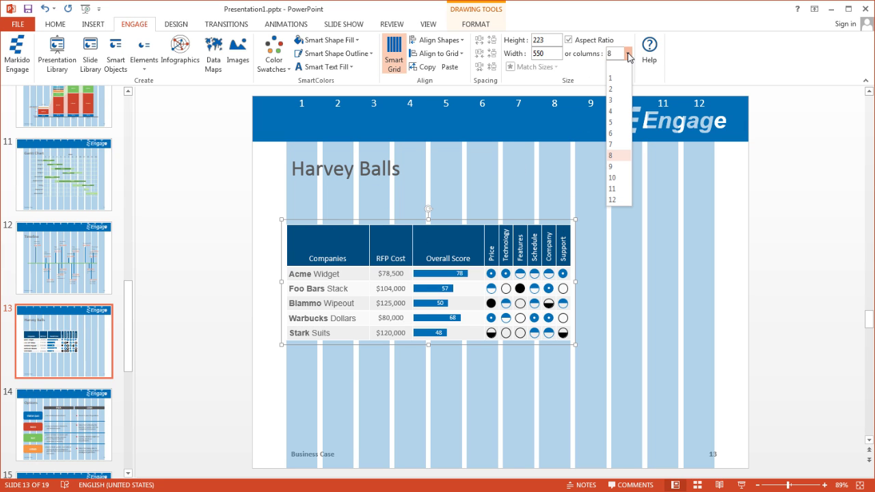
{"action": "left_click", "coordinate": [612, 199]}
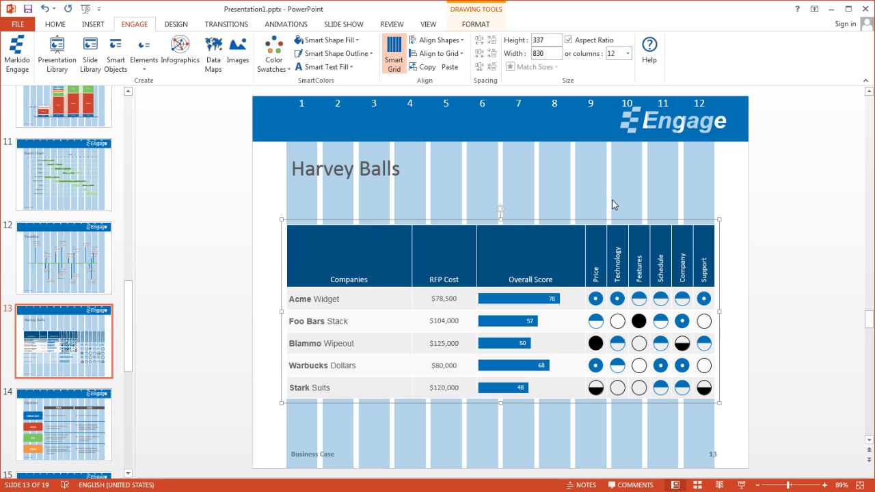
{"action": "left_click", "coordinate": [399, 52]}
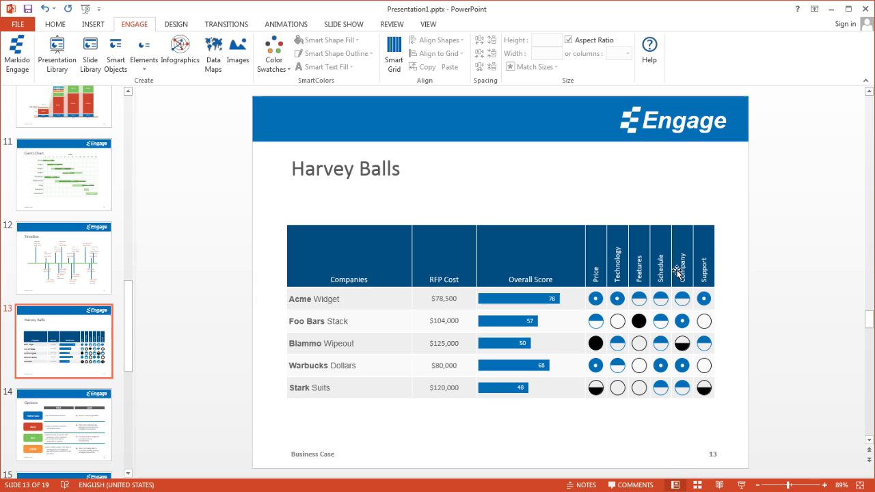
Open the Harvey Balls table's data sheet for editing, examine the criteria columns and move the sheet clear of the table's icons
{"action": "left_click", "coordinate": [679, 328]}
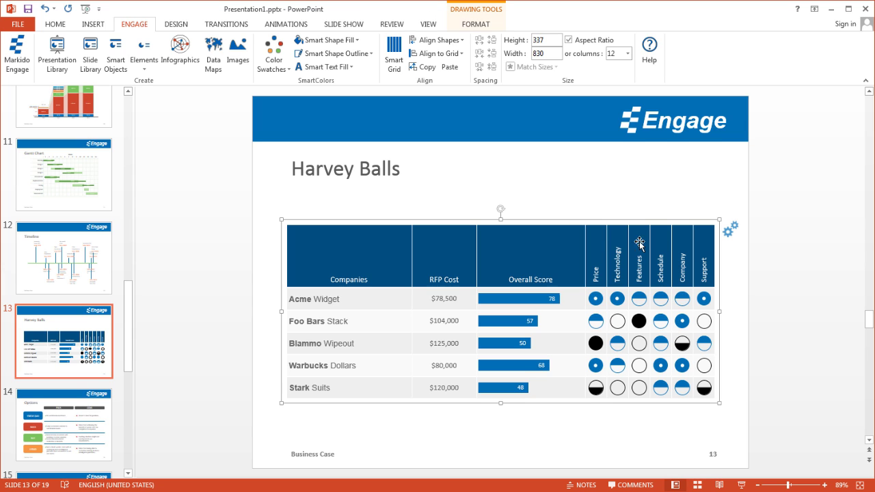
{"action": "left_click", "coordinate": [731, 234]}
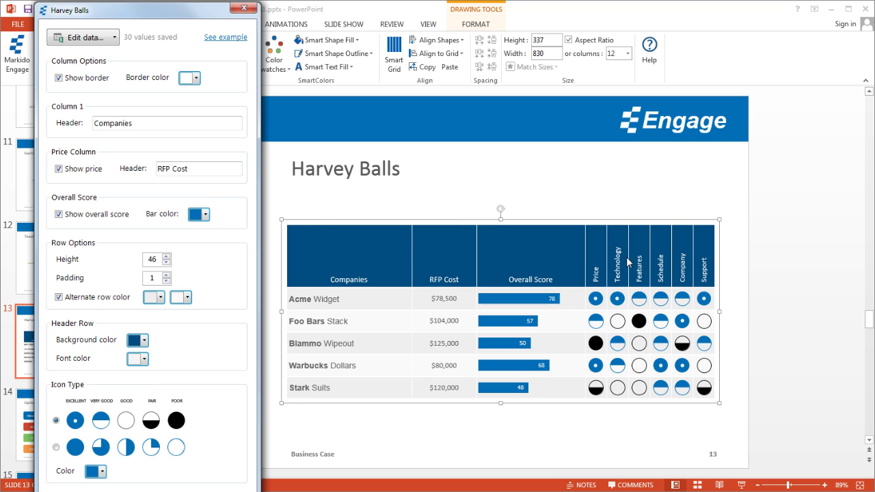
{"action": "left_click", "coordinate": [85, 39]}
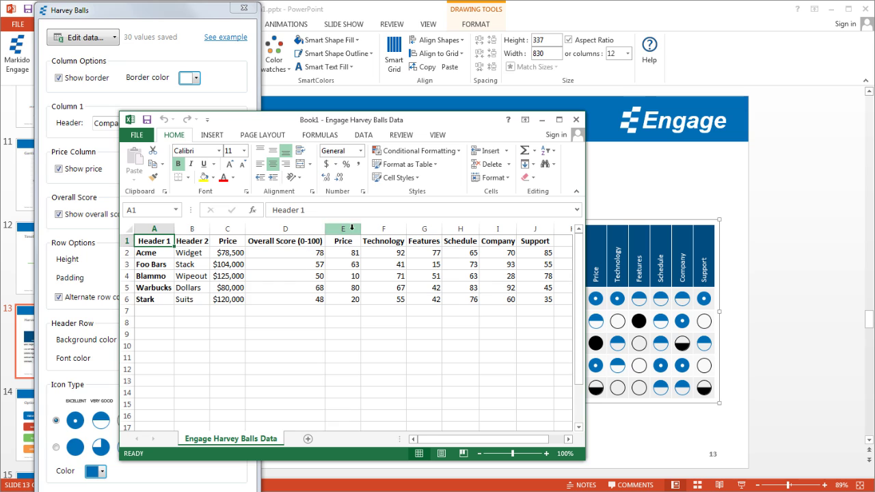
{"action": "left_click_drag", "start_coordinate": [350, 251], "coordinate": [511, 251]}
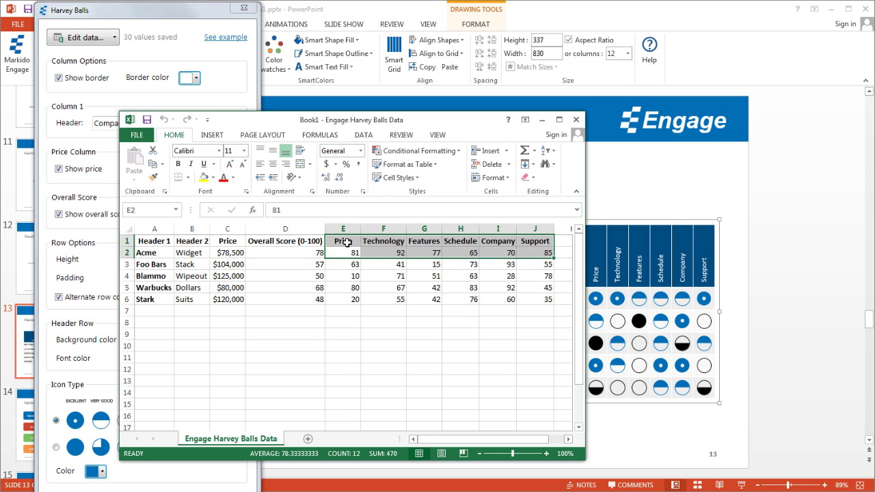
{"action": "left_click", "coordinate": [347, 242]}
{"action": "left_click", "coordinate": [380, 243]}
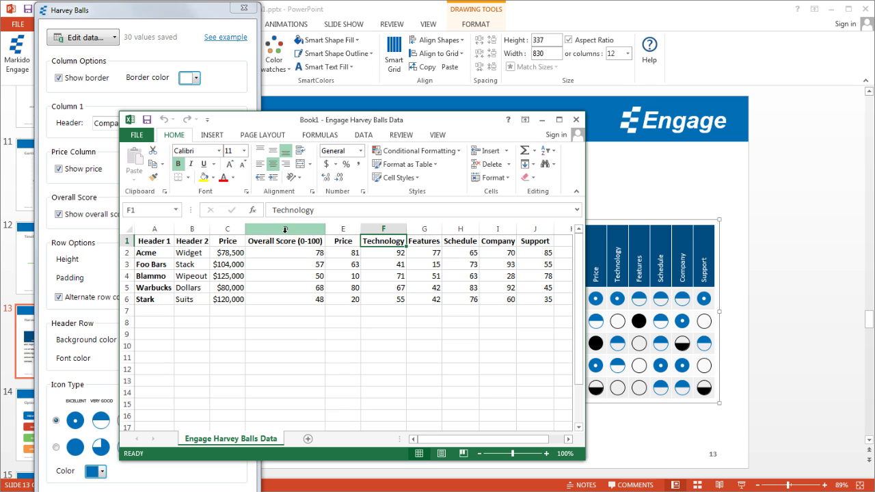
{"action": "left_click", "coordinate": [342, 228]}
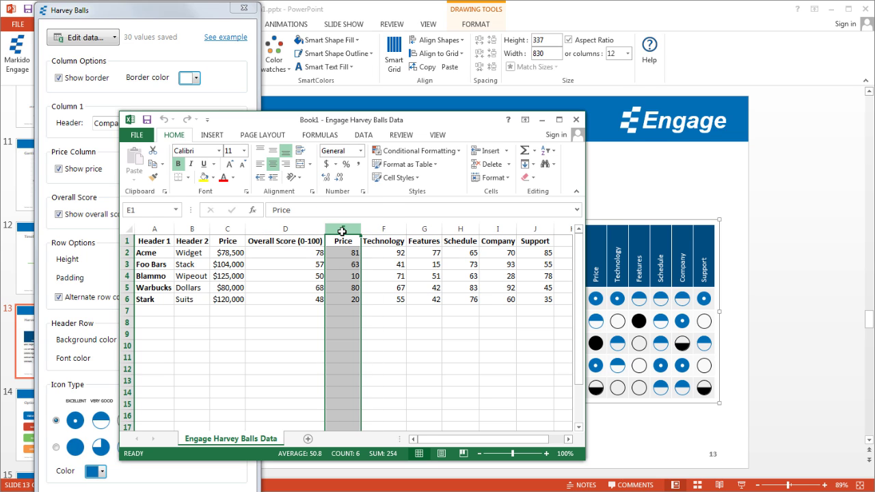
{"action": "left_click_drag", "start_coordinate": [490, 135], "coordinate": [446, 125]}
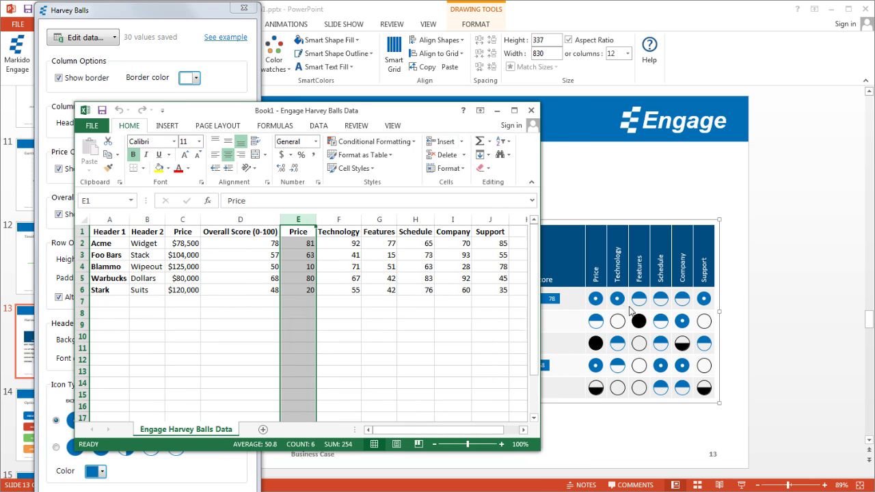
Insert a new column before Technology in the data sheet and give it the header Speed
{"action": "left_click", "coordinate": [339, 220]}
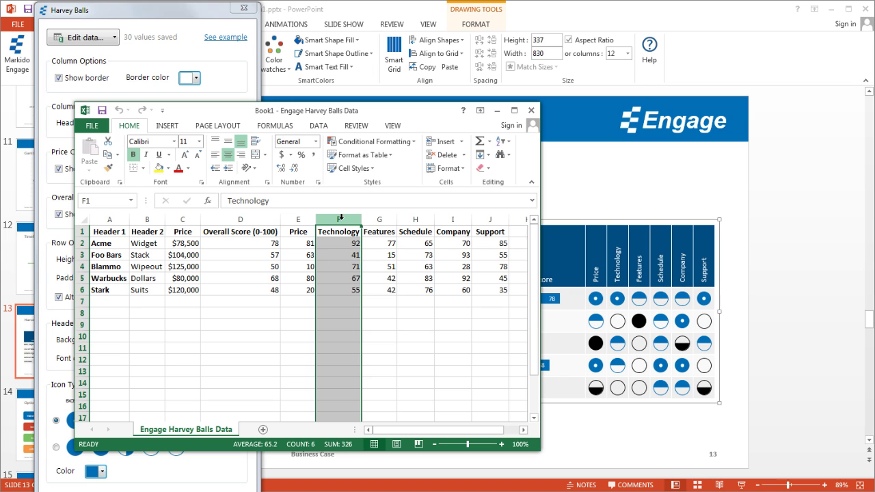
{"action": "right_click", "coordinate": [341, 217]}
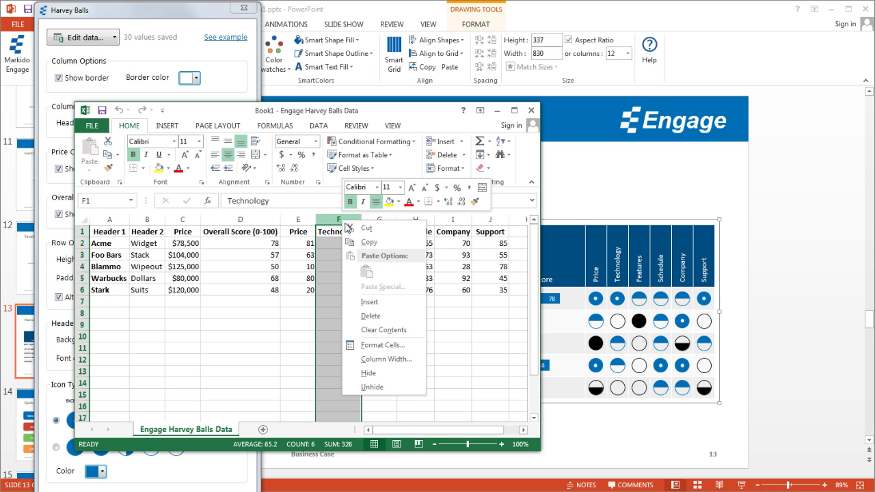
{"action": "left_click", "coordinate": [383, 302]}
{"action": "left_click", "coordinate": [339, 231]}
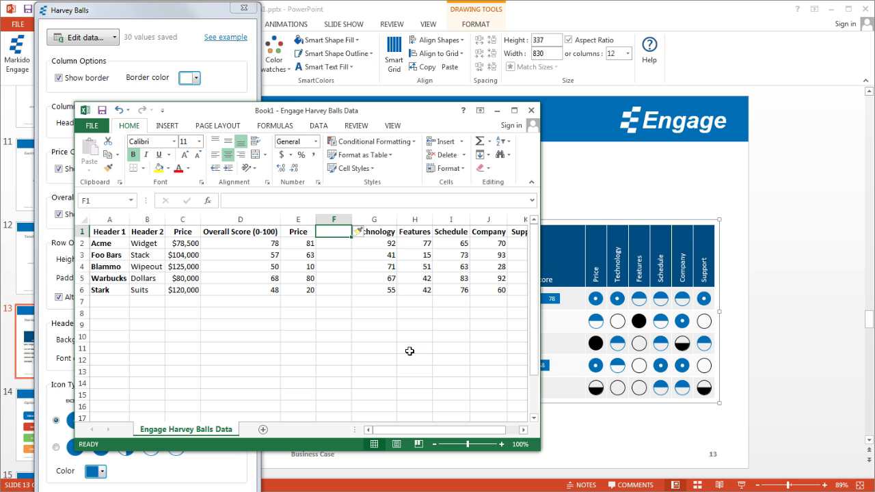
{"action": "type", "text": "Spee"}
{"action": "key", "text": "BackSpace"}
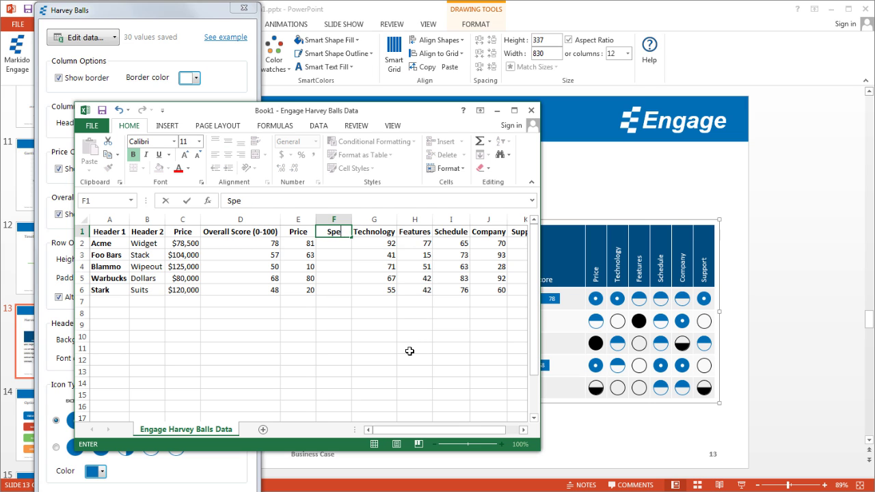
{"action": "type", "text": "ed"}
{"action": "key", "text": "Return"}
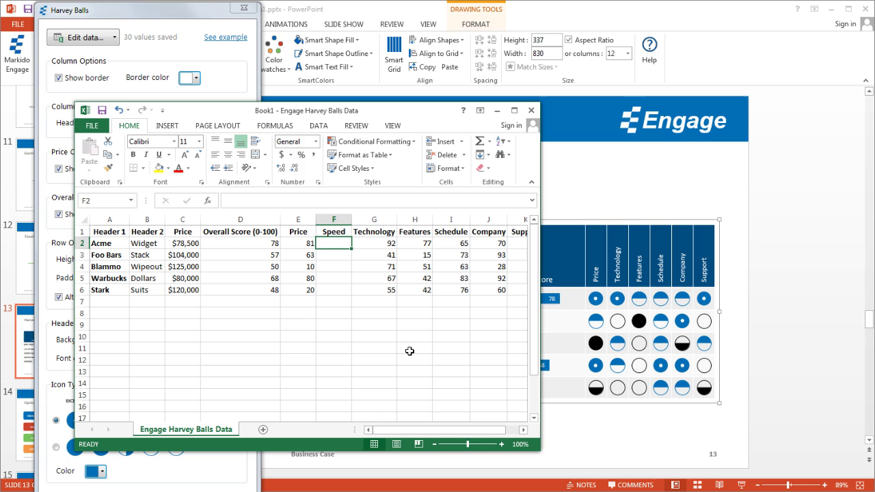
Enter the Speed scores 95, 85, 60, 25 and 10 for the five companies in F2 to F6
{"action": "type", "text": "95"}
{"action": "key", "text": "Return"}
{"action": "type", "text": "85"}
{"action": "key", "text": "Return"}
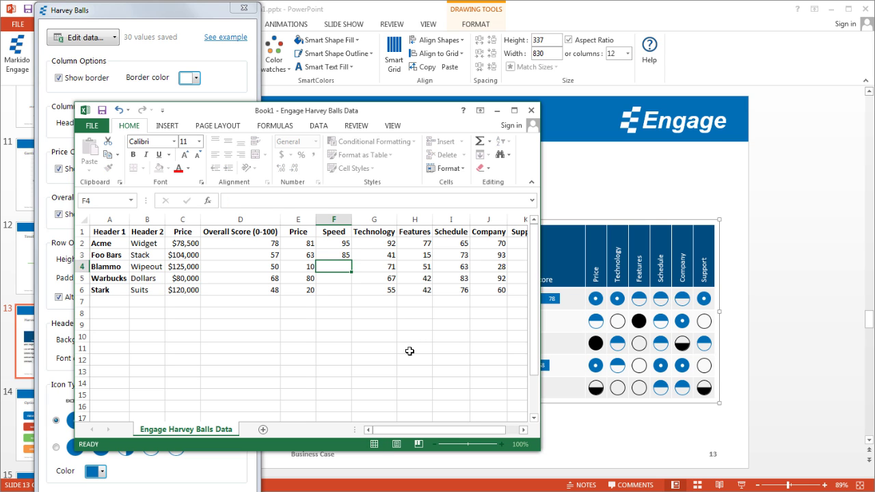
{"action": "type", "text": "60"}
{"action": "key", "text": "Return"}
{"action": "type", "text": "25"}
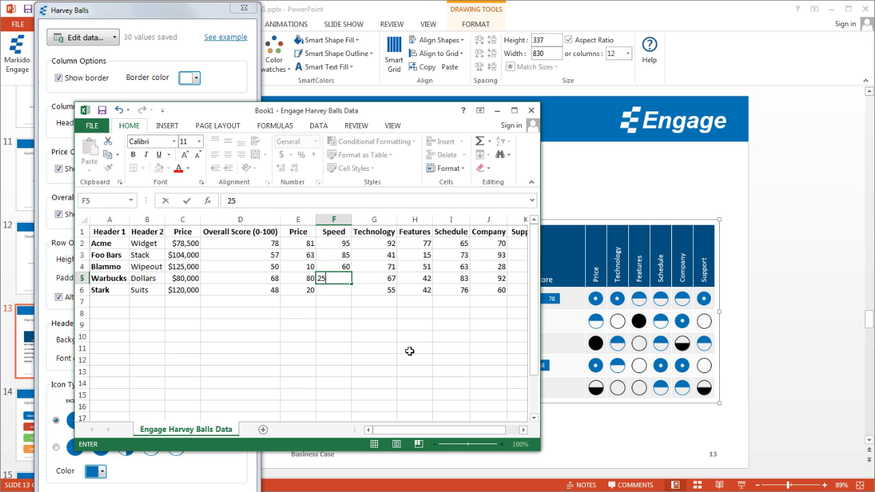
{"action": "key", "text": "Return"}
{"action": "type", "text": "10"}
{"action": "key", "text": "Return"}
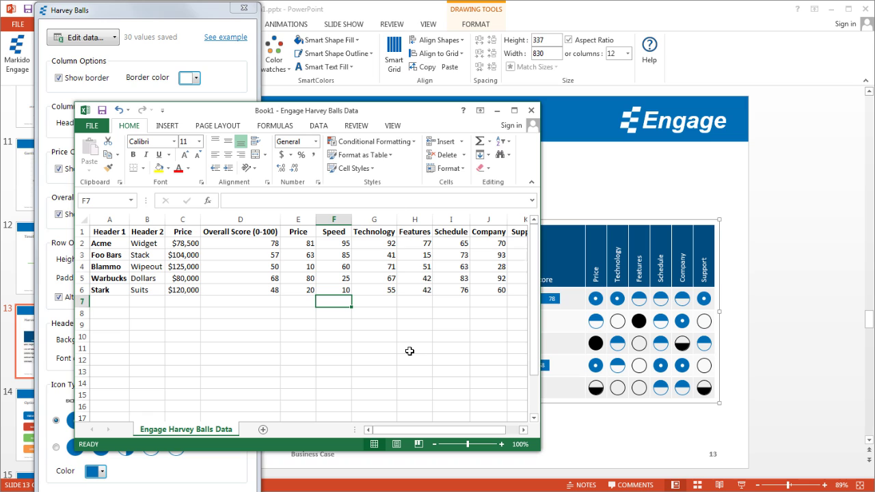
Enter the formula =AVERAGE(E2:K2) for the Overall Score in D2 and fill it down to D6
{"action": "left_click", "coordinate": [253, 240]}
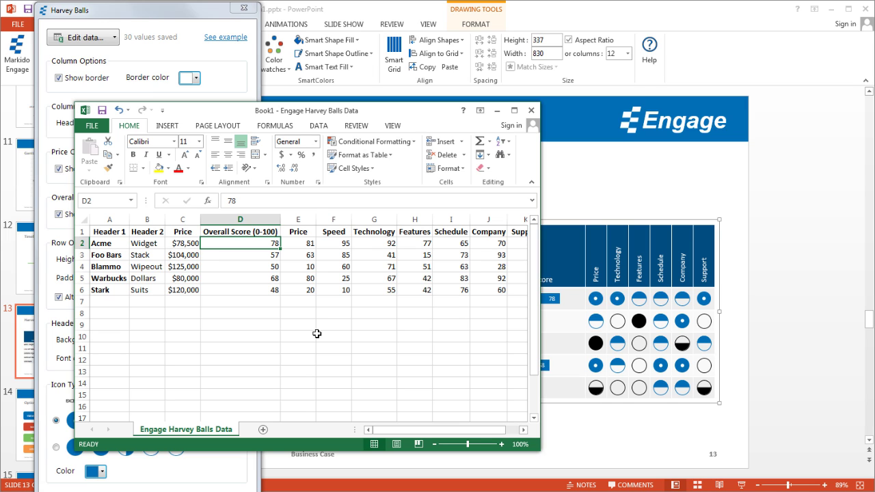
{"action": "type", "text": "="}
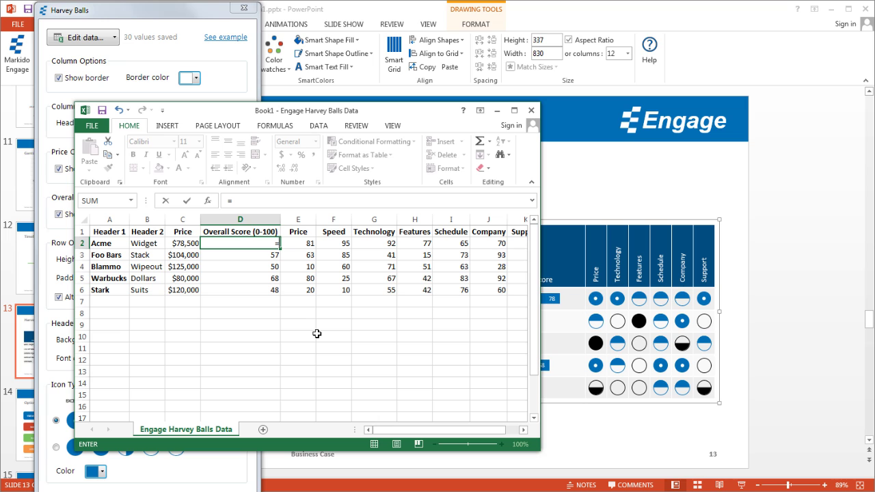
{"action": "type", "text": "ave"}
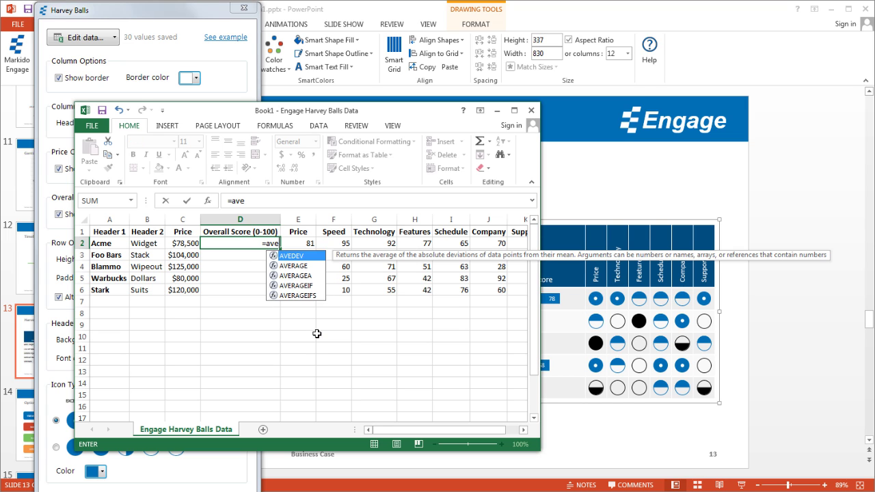
{"action": "type", "text": "rage("}
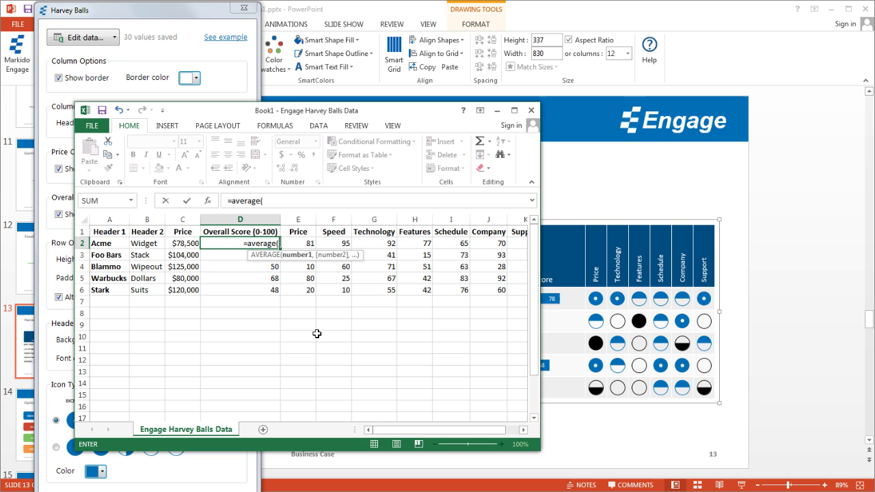
{"action": "key", "text": "Right"}
{"action": "key", "text": "shift+Right"}
{"action": "key", "text": "shift+Right"}
{"action": "key", "text": "shift+Right"}
{"action": "key", "text": "shift+Right"}
{"action": "key", "text": "shift+Right"}
{"action": "key", "text": "shift+Right"}
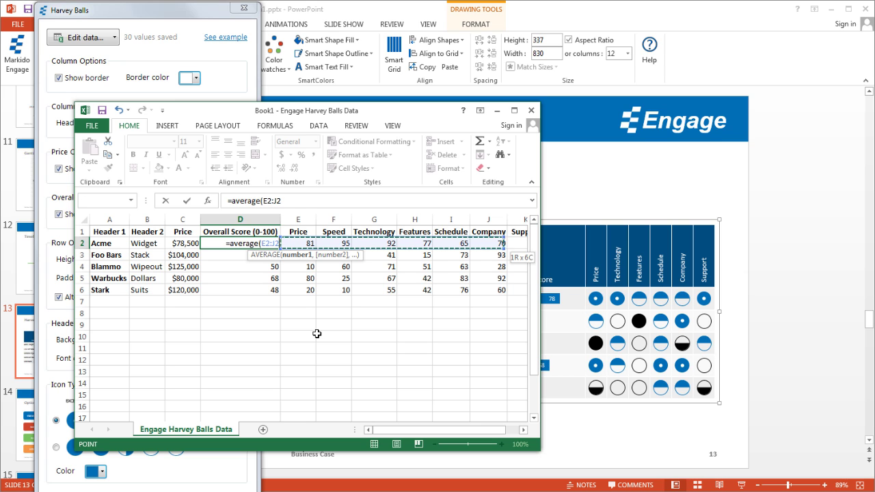
{"action": "key", "text": "Return"}
{"action": "key", "text": "Up"}
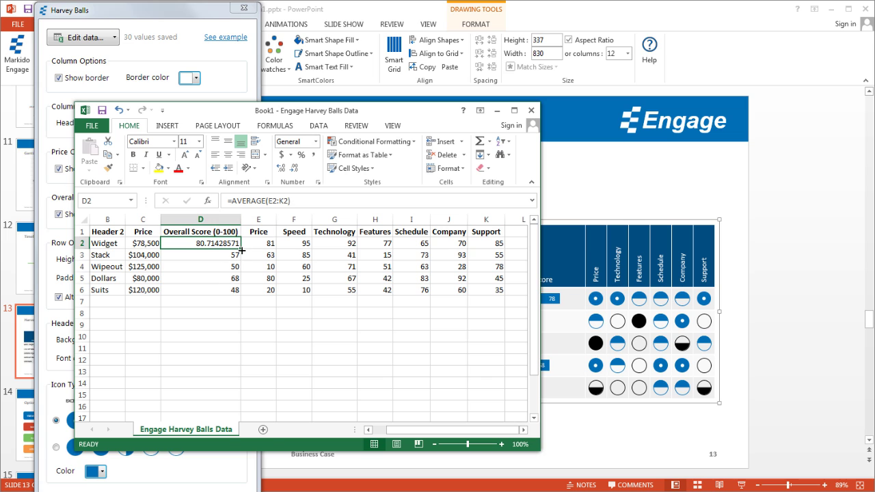
{"action": "left_click_drag", "start_coordinate": [241, 251], "coordinate": [239, 294]}
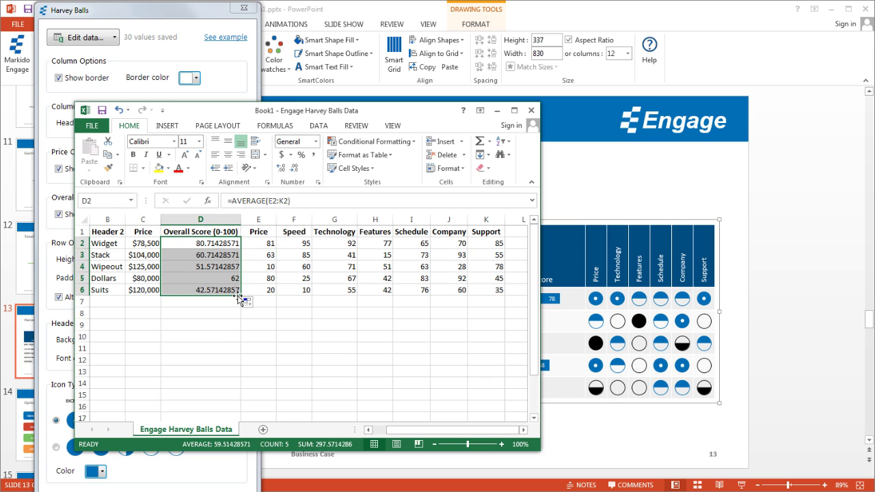
{"action": "left_click", "coordinate": [225, 302]}
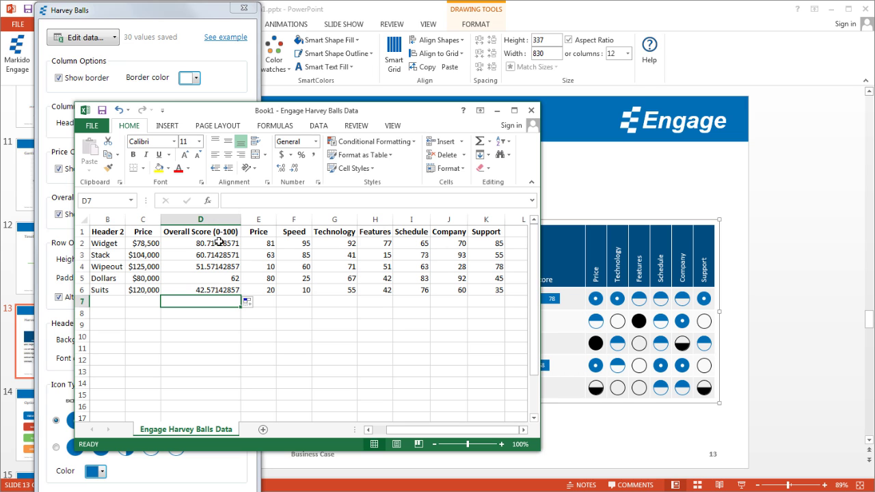
Format the Overall Score cells D2 to D6 as Number with 0 decimal places
{"action": "left_click_drag", "start_coordinate": [215, 240], "coordinate": [222, 292]}
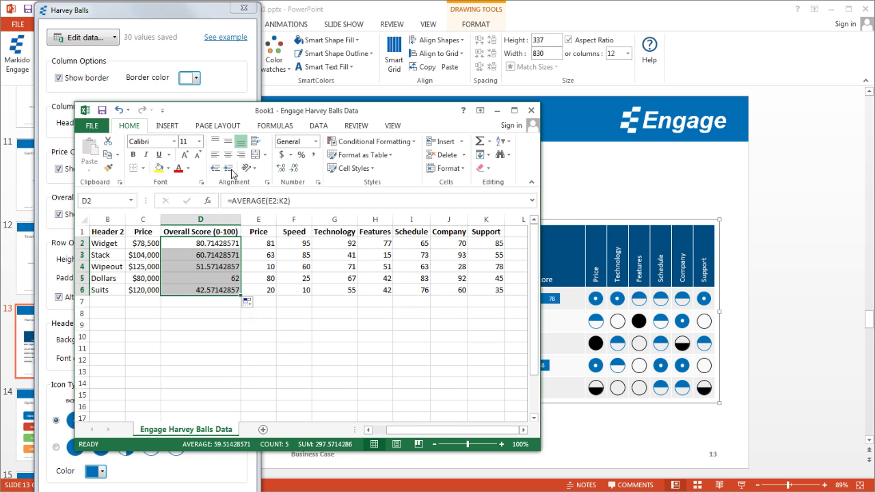
{"action": "left_click", "coordinate": [282, 155]}
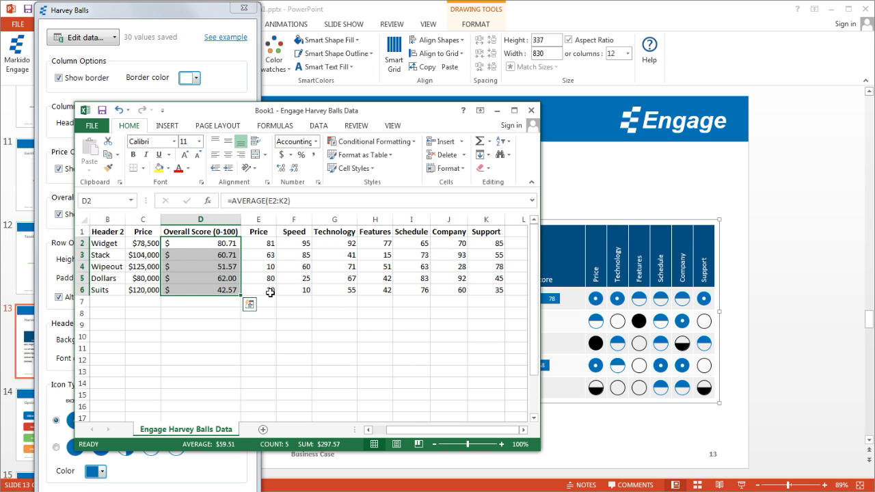
{"action": "right_click", "coordinate": [211, 247]}
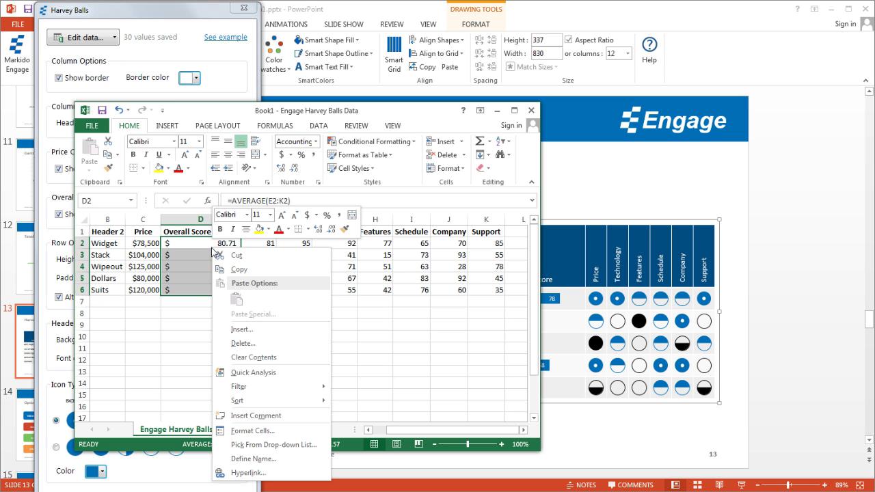
{"action": "left_click", "coordinate": [277, 429]}
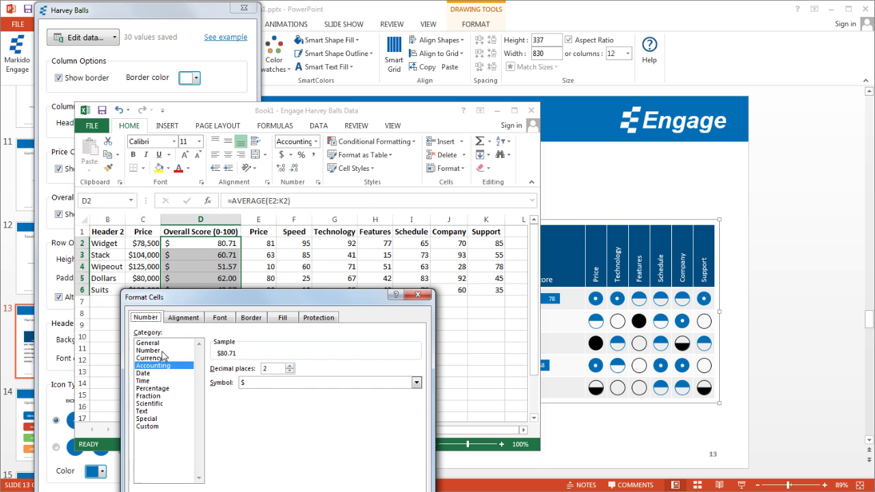
{"action": "left_click", "coordinate": [163, 352]}
{"action": "left_click", "coordinate": [289, 372]}
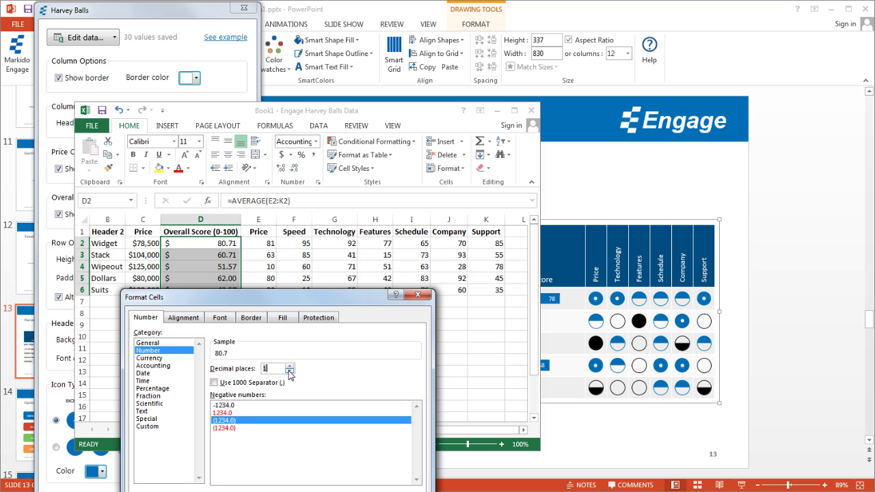
{"action": "left_click", "coordinate": [290, 372]}
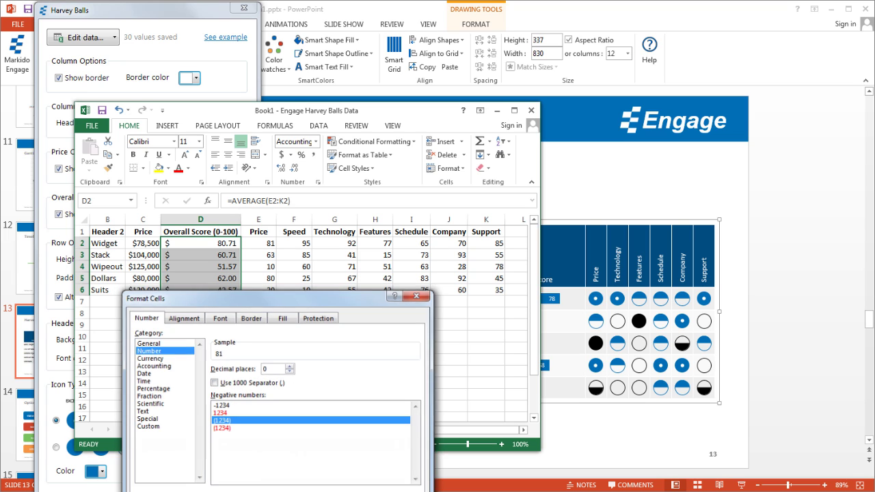
{"action": "key", "text": "Return"}
Round the Overall Score in D2 with =ROUND(AVERAGE(E2:K2),0) and fill the formula down to D6
{"action": "left_click", "coordinate": [233, 200]}
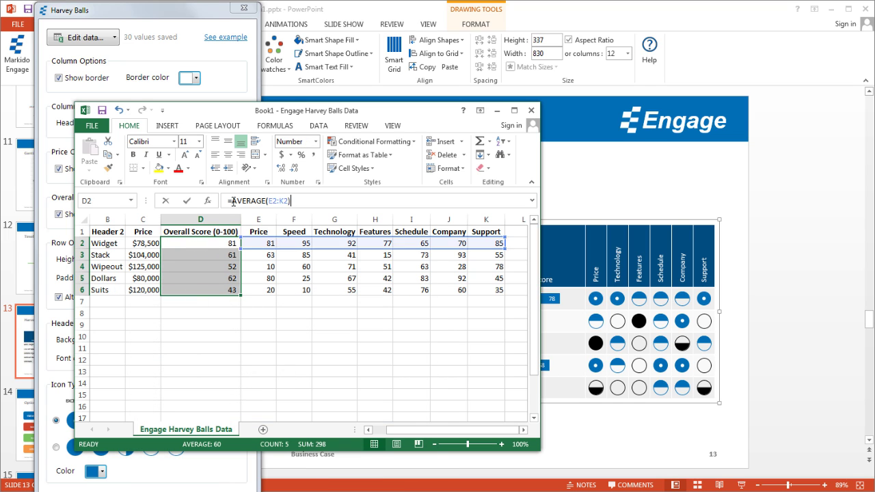
{"action": "type", "text": "ROUND("}
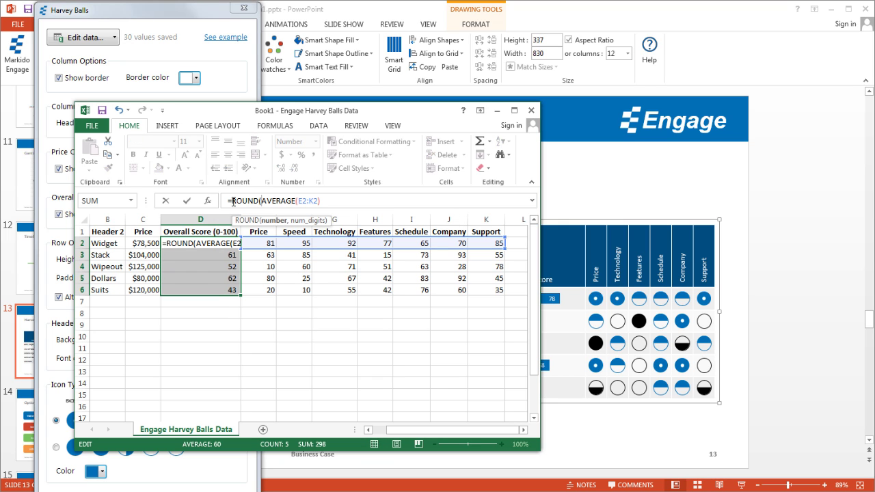
{"action": "left_click", "coordinate": [335, 200]}
{"action": "type", "text": ","}
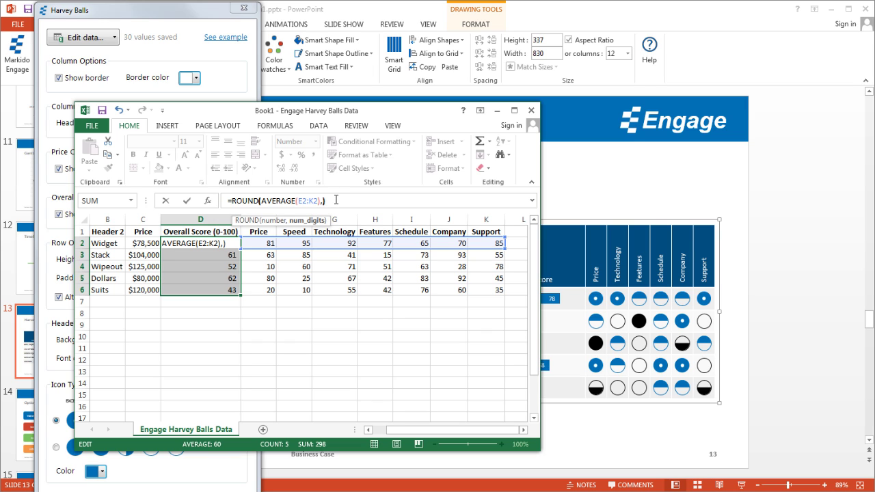
{"action": "type", "text": "0)"}
{"action": "key", "text": "Return"}
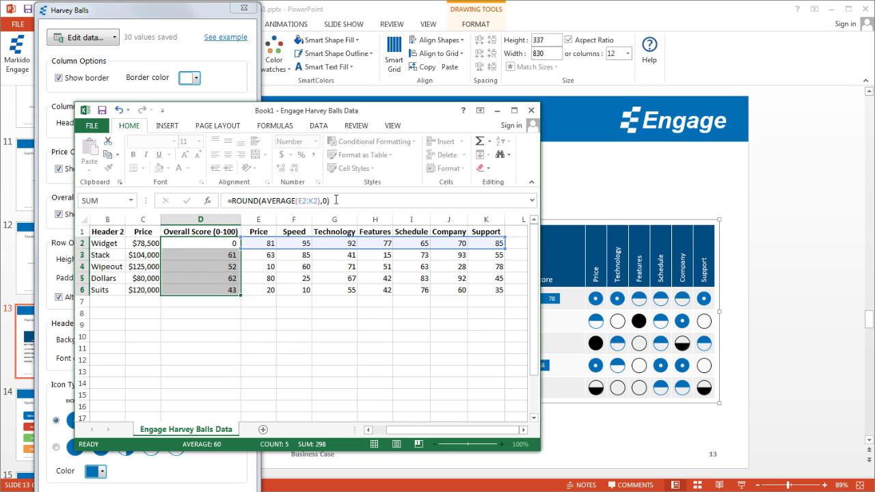
{"action": "left_click", "coordinate": [236, 241]}
{"action": "left_click_drag", "start_coordinate": [240, 249], "coordinate": [237, 302]}
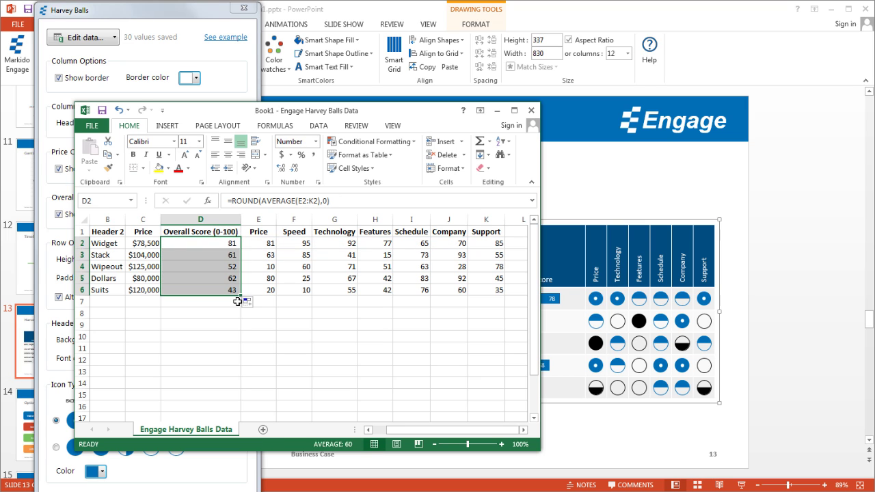
{"action": "left_click", "coordinate": [221, 322]}
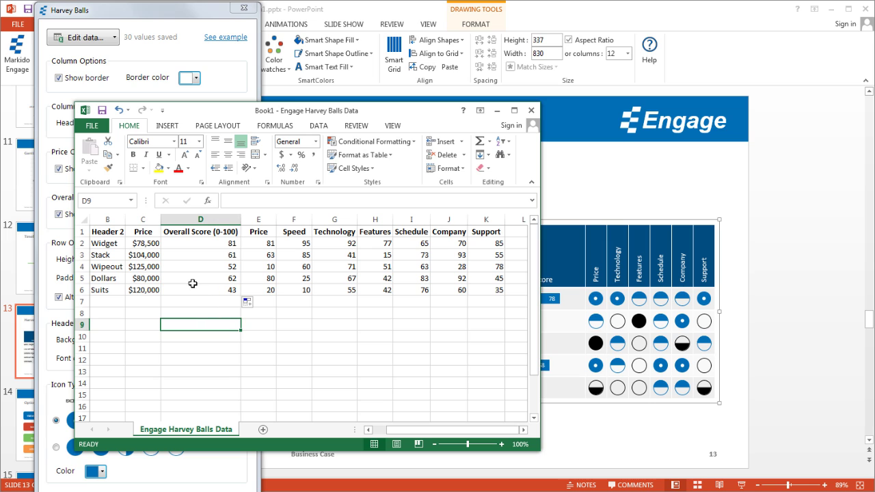
Check the scores in row 2 of the data sheet and close the sheet to update the Harvey Balls table
{"action": "left_click", "coordinate": [219, 243]}
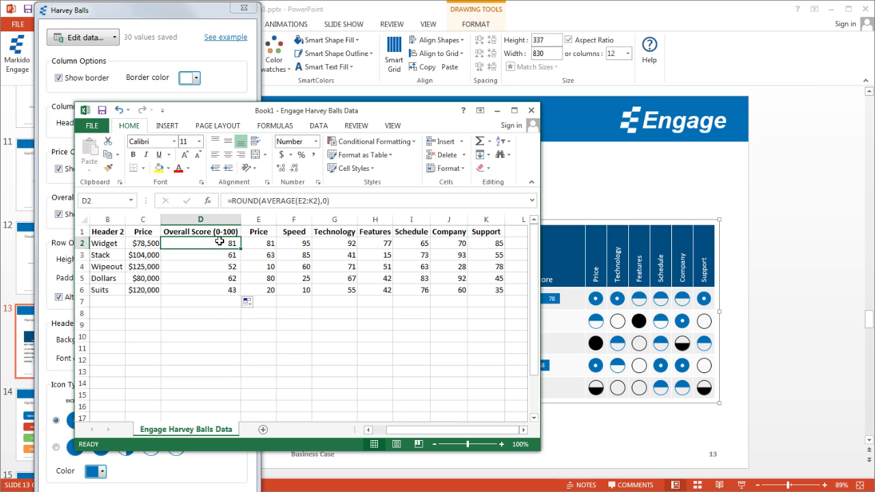
{"action": "left_click", "coordinate": [262, 244]}
{"action": "left_click", "coordinate": [293, 243]}
{"action": "left_click", "coordinate": [320, 244]}
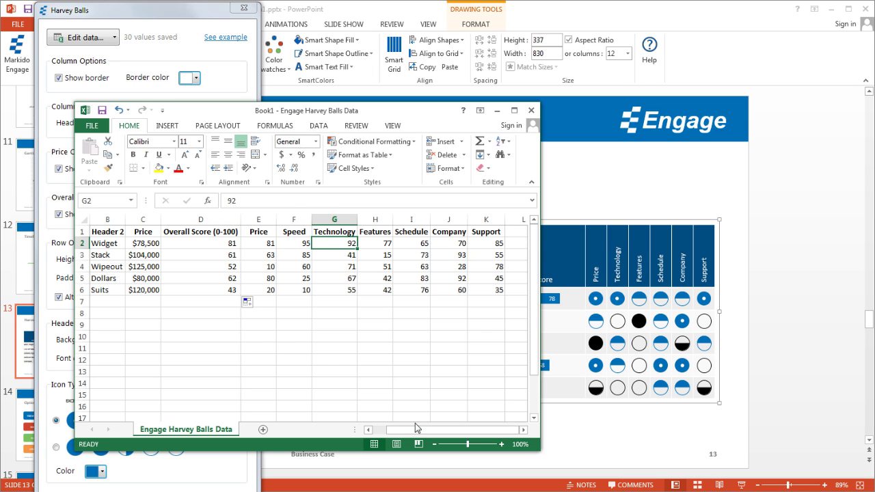
{"action": "left_click_drag", "start_coordinate": [419, 430], "coordinate": [383, 432]}
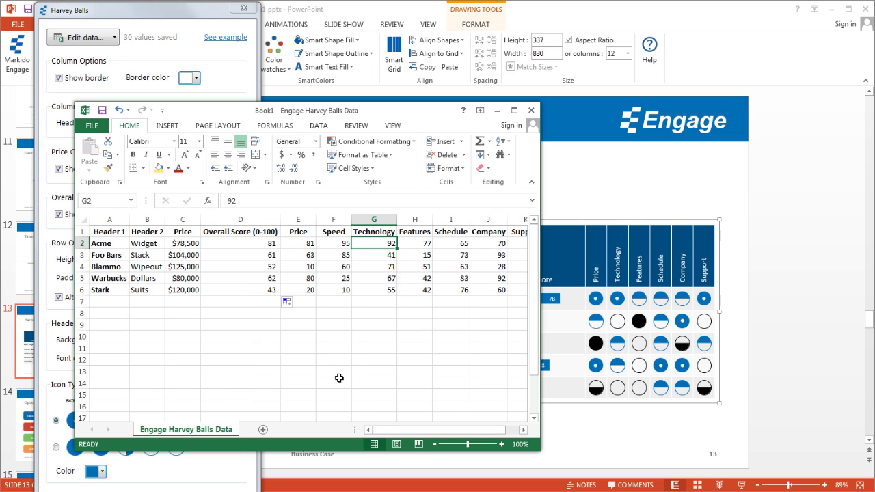
{"action": "left_click", "coordinate": [531, 111]}
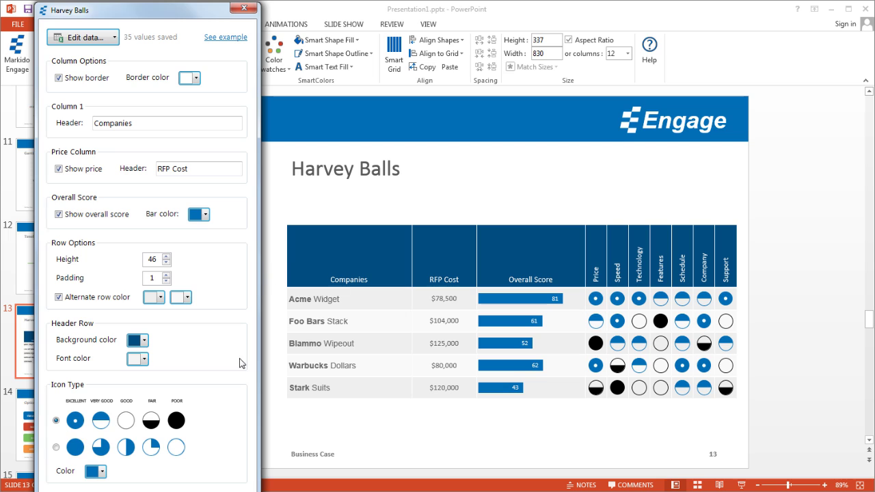
Try green as the Harvey Balls icon color and change the icons back to blue
{"action": "left_click", "coordinate": [103, 473]}
{"action": "left_click", "coordinate": [116, 484]}
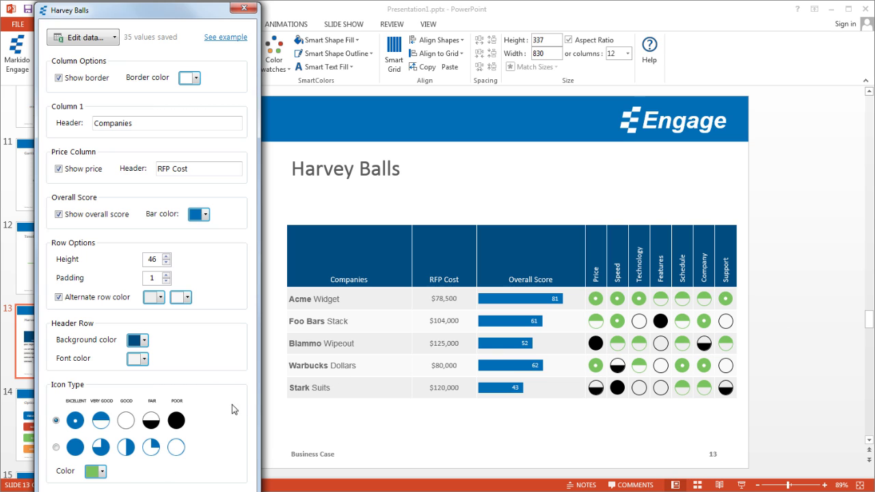
{"action": "left_click", "coordinate": [102, 472]}
{"action": "left_click", "coordinate": [91, 484]}
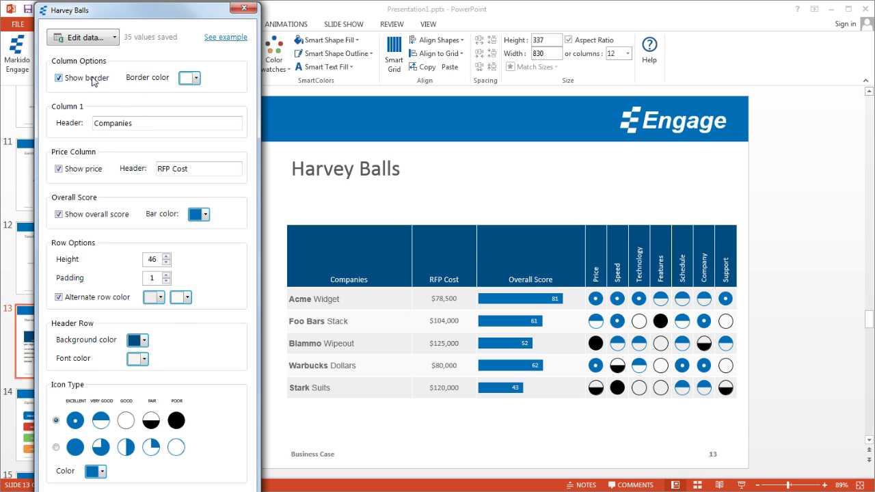
Try the table without column borders and with green borders, and restore the white borders
{"action": "left_click", "coordinate": [92, 78]}
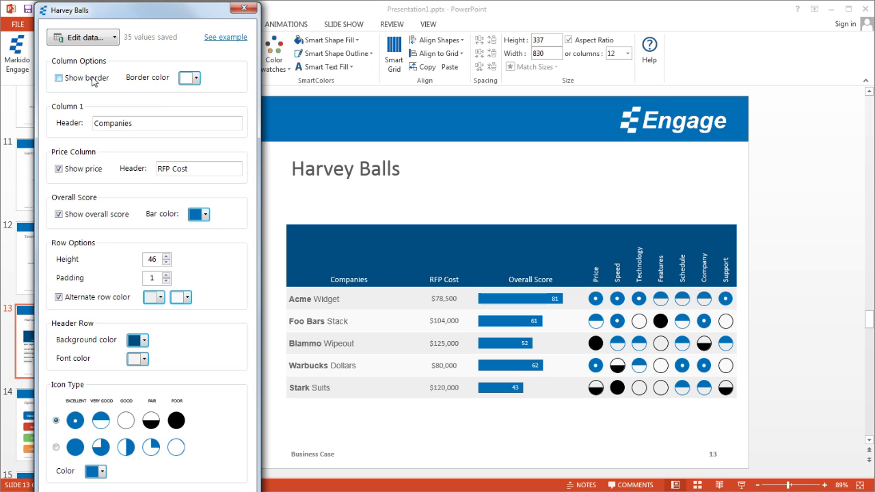
{"action": "left_click", "coordinate": [93, 79]}
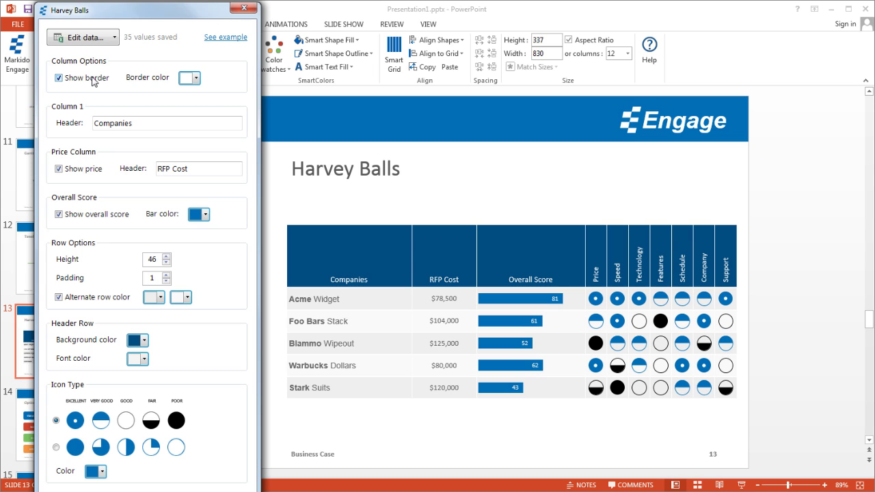
{"action": "left_click", "coordinate": [196, 78]}
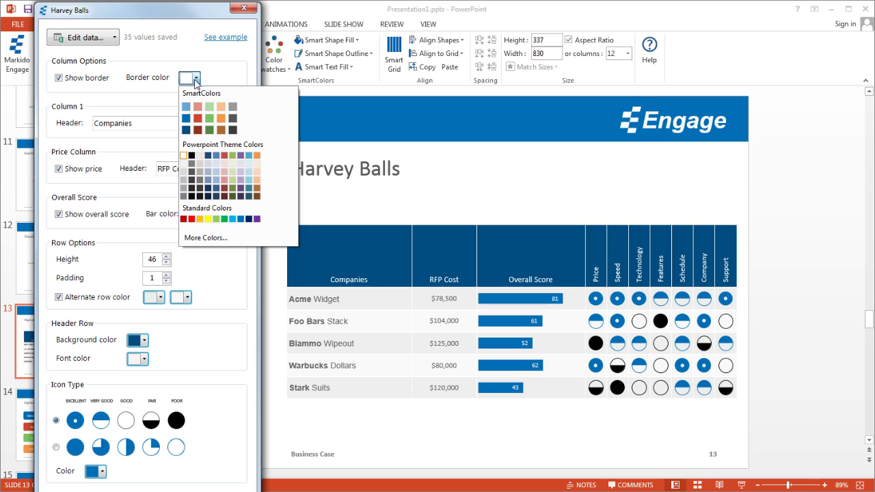
{"action": "left_click", "coordinate": [213, 119]}
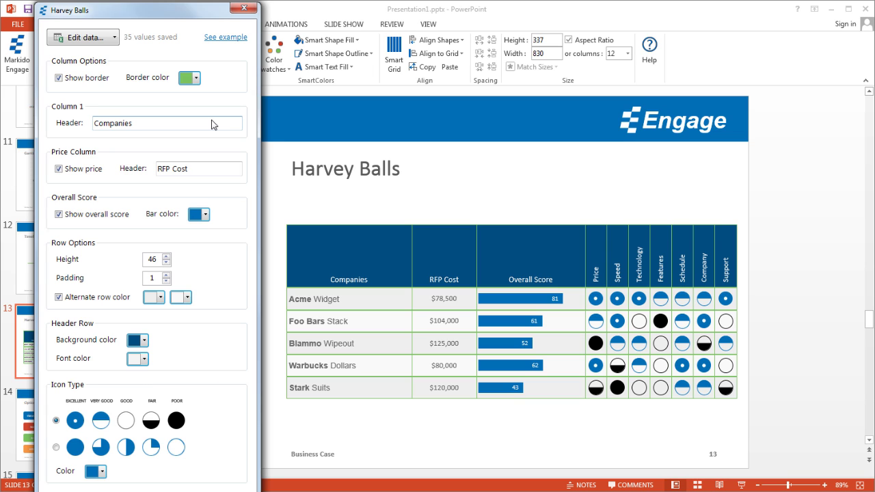
{"action": "left_click", "coordinate": [196, 89]}
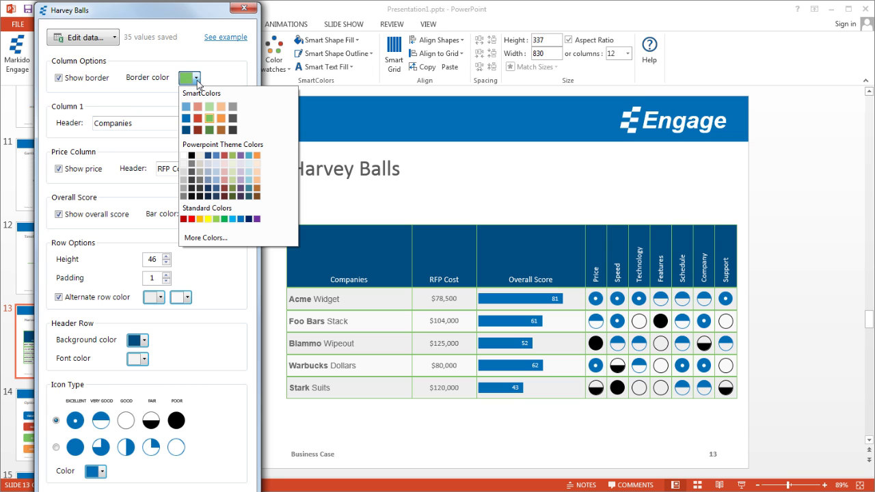
{"action": "left_click", "coordinate": [183, 159]}
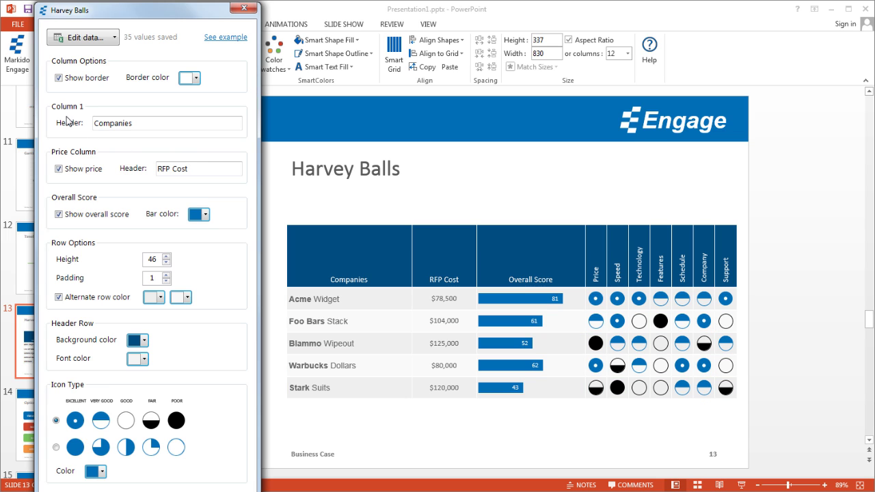
Change the first column's header to Super Companies
{"action": "left_click", "coordinate": [121, 126]}
{"action": "left_click", "coordinate": [94, 127]}
{"action": "type", "text": "Super"}
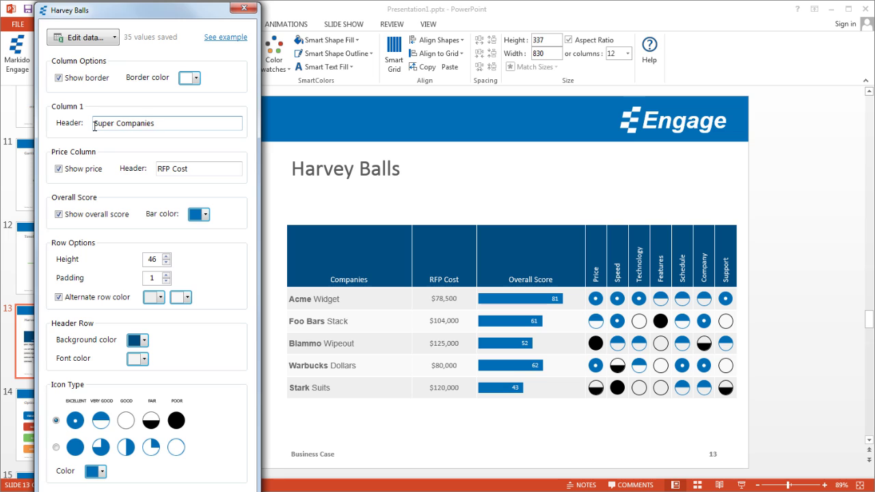
Hide the table's RFP Cost column and show it again
{"action": "left_click", "coordinate": [79, 172]}
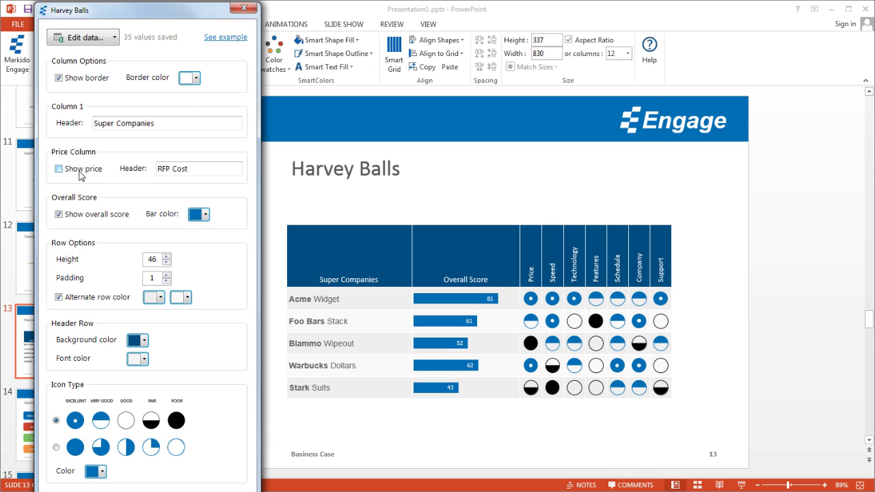
{"action": "left_click", "coordinate": [80, 173]}
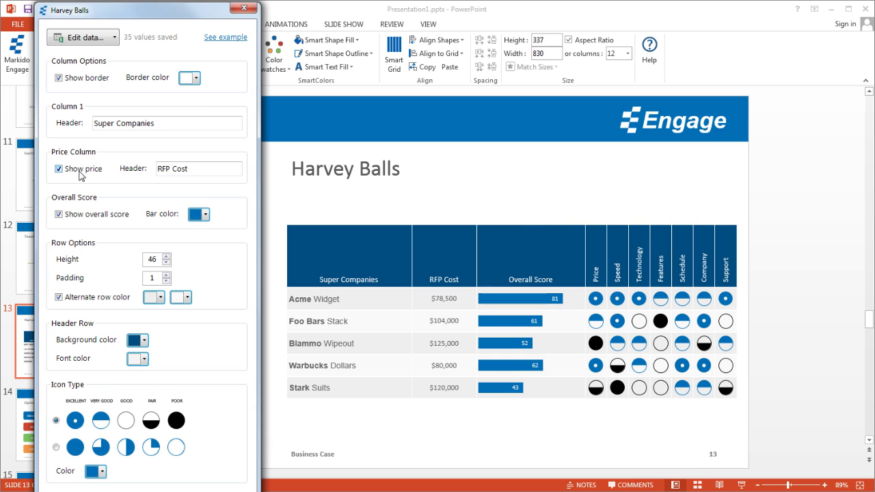
Change the price column's header to RFP Bid
{"action": "left_click", "coordinate": [193, 169]}
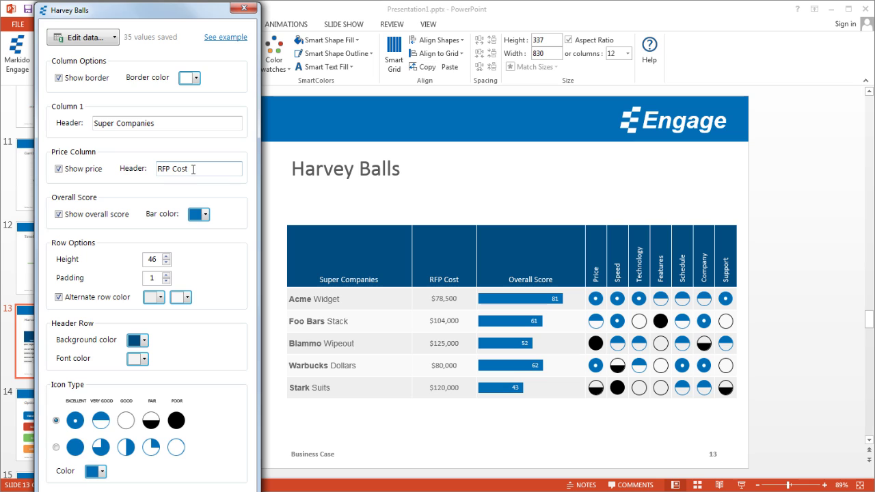
{"action": "left_click_drag", "start_coordinate": [193, 169], "coordinate": [172, 171]}
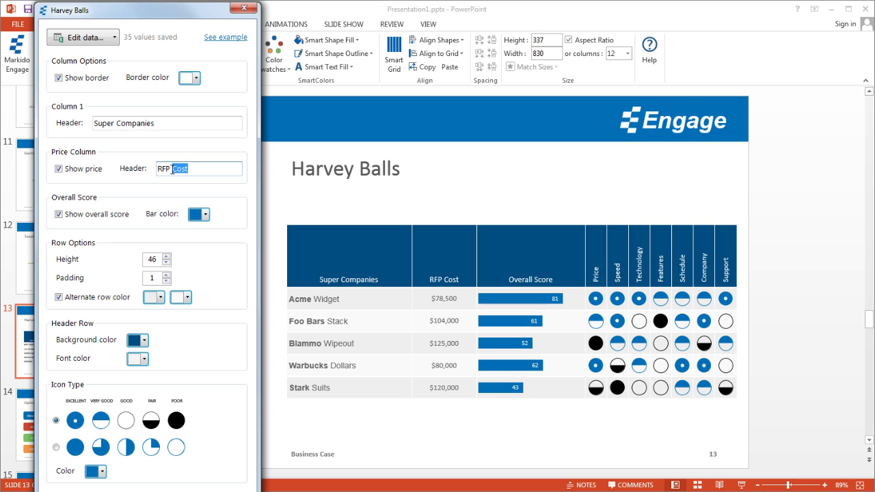
{"action": "type", "text": "Pric"}
Hide the Overall Score column and show it again, and set its bar color to green
{"action": "left_click", "coordinate": [81, 217]}
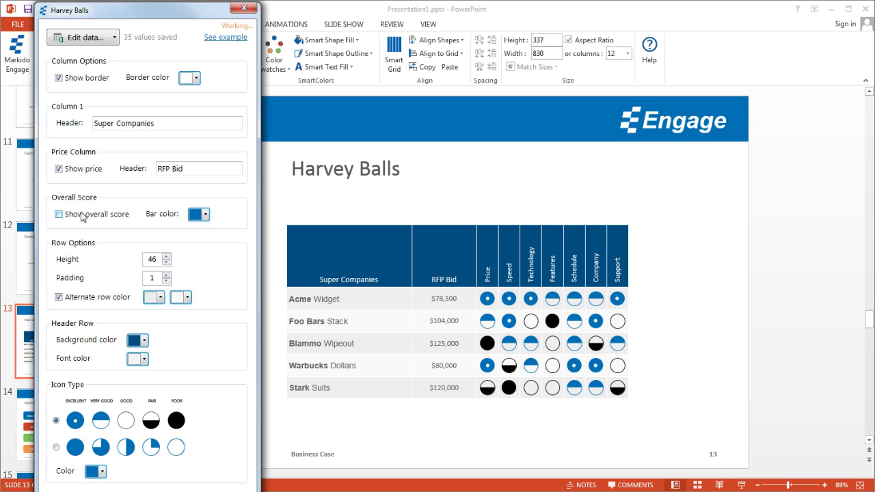
{"action": "left_click", "coordinate": [81, 217]}
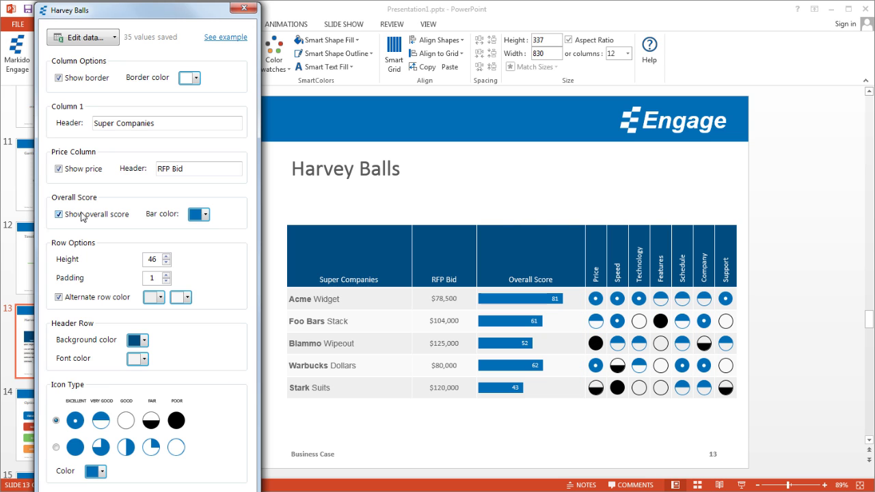
{"action": "left_click", "coordinate": [203, 215]}
{"action": "left_click", "coordinate": [216, 259]}
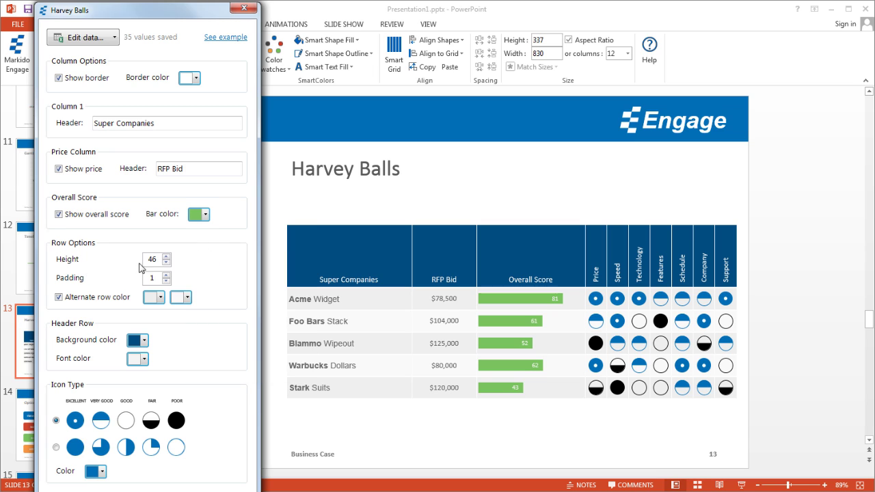
Set the table's row height to 50 and the row padding to 3
{"action": "left_click_drag", "start_coordinate": [162, 259], "coordinate": [130, 259]}
{"action": "type", "text": "50"}
{"action": "left_click", "coordinate": [153, 278]}
{"action": "left_click_drag", "start_coordinate": [156, 278], "coordinate": [147, 279]}
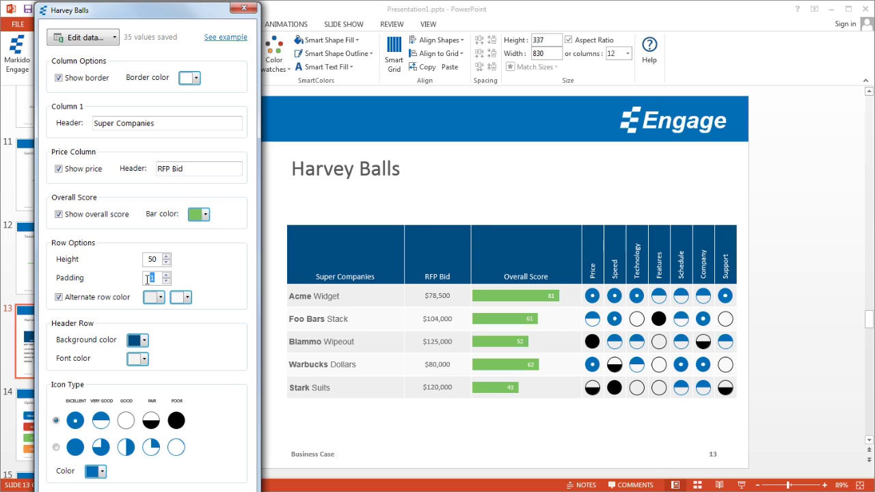
{"action": "type", "text": "3"}
{"action": "key", "text": "shift+Tab"}
Turn the table's alternate row color off and back on
{"action": "left_click", "coordinate": [88, 303]}
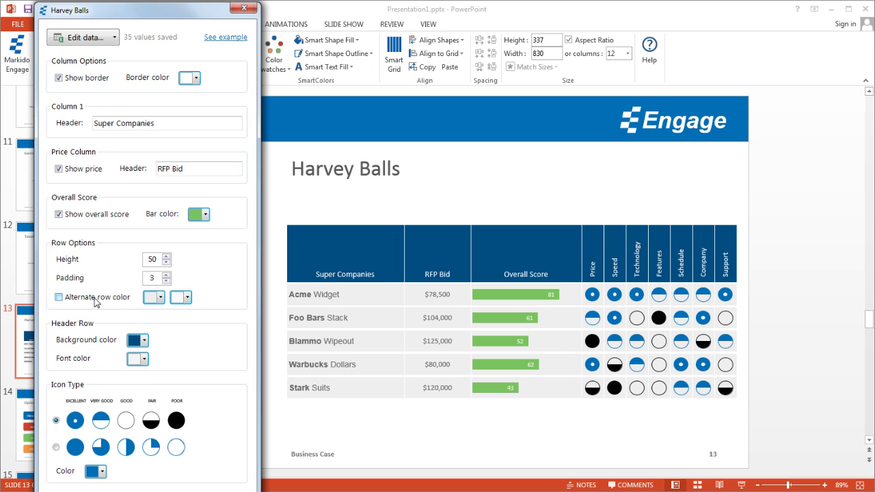
{"action": "left_click", "coordinate": [96, 303]}
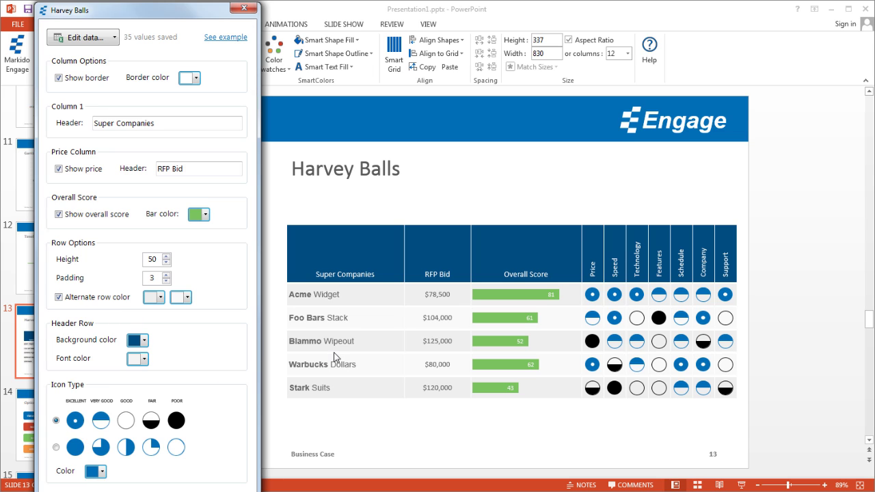
Set the header row's background to the medium blue SmartColor, keep the white font color, and close the Harvey Balls settings
{"action": "left_click", "coordinate": [145, 344]}
{"action": "left_click", "coordinate": [135, 380]}
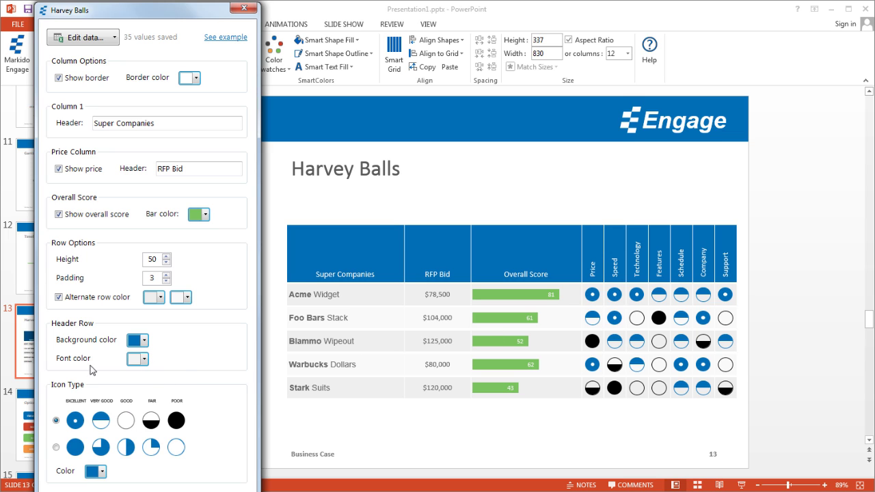
{"action": "left_click", "coordinate": [144, 360]}
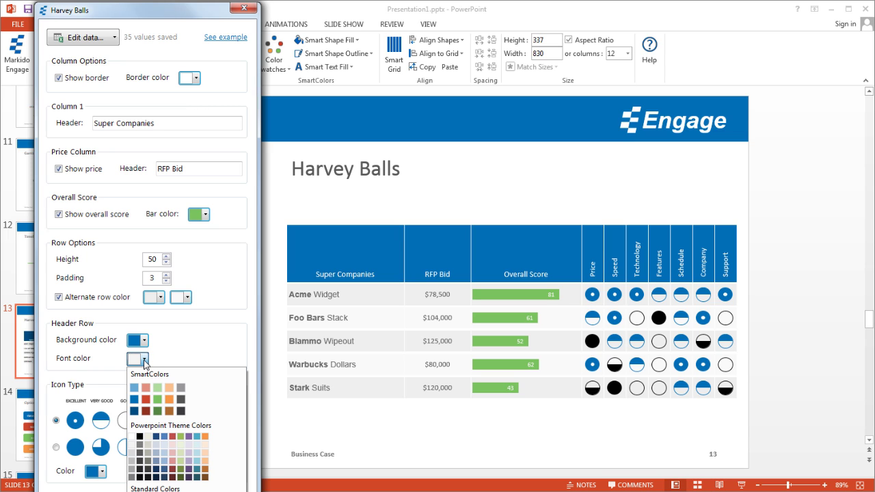
{"action": "left_click", "coordinate": [159, 362]}
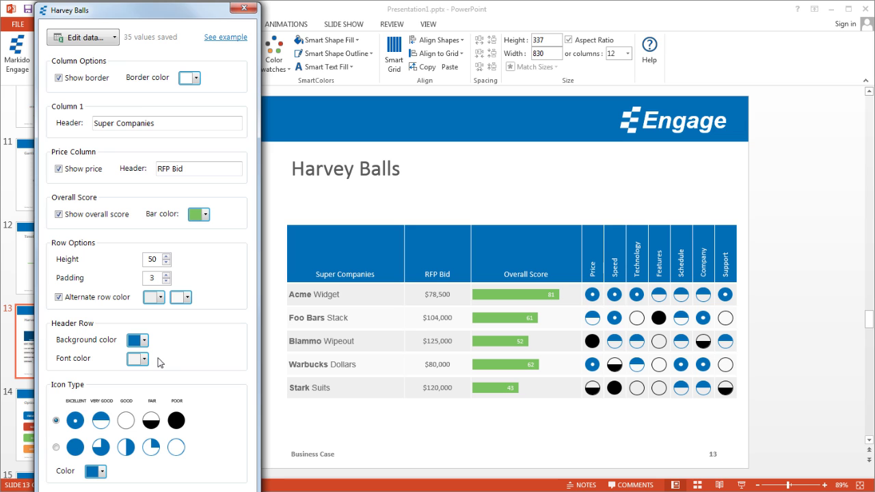
{"action": "left_click", "coordinate": [244, 9]}
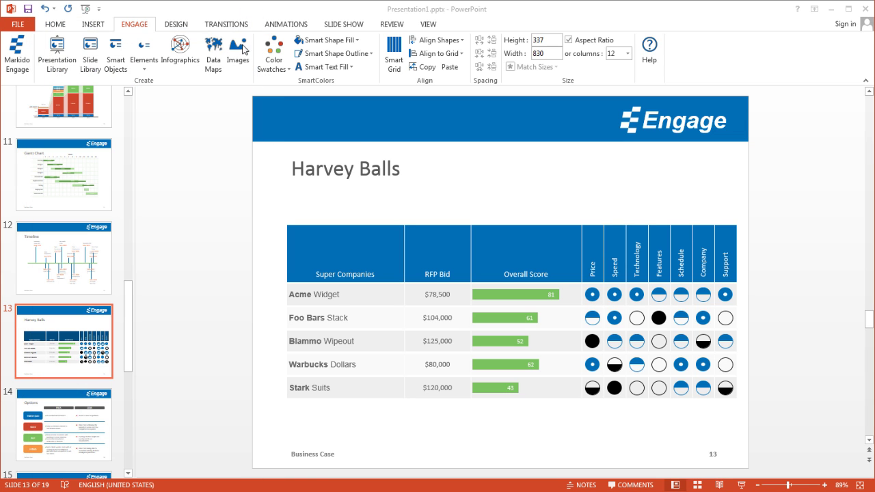